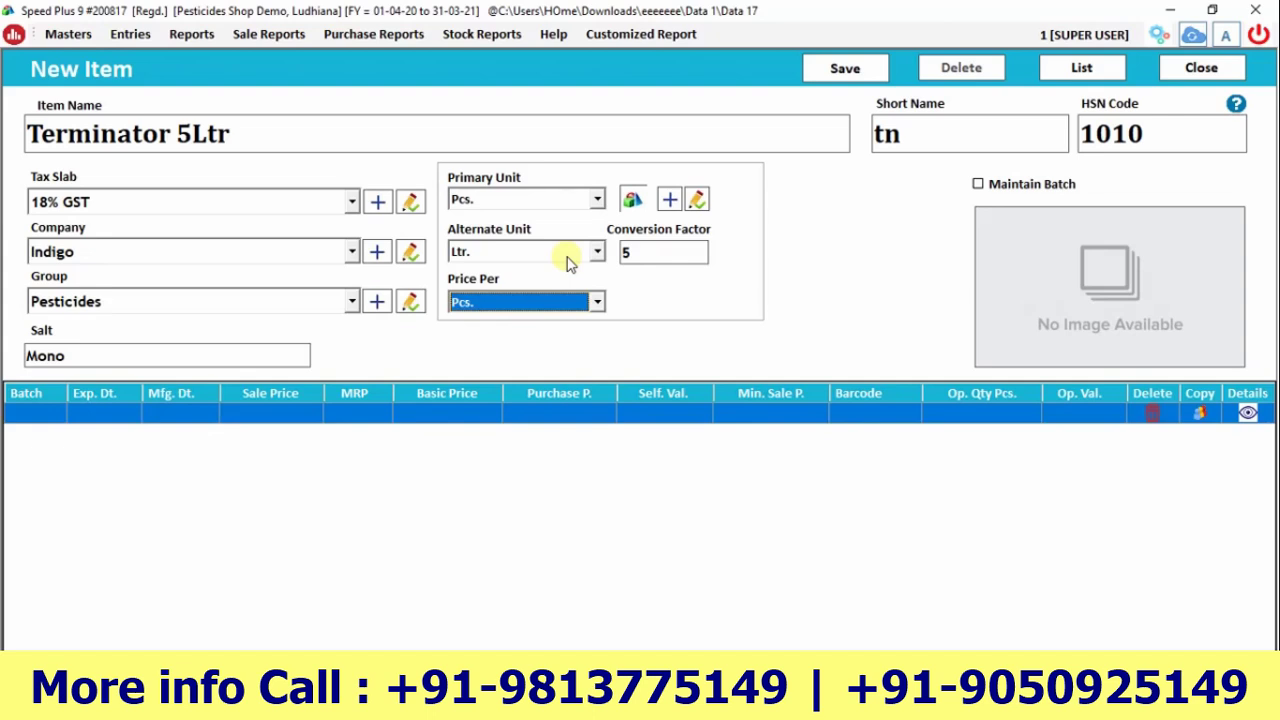
Turn on batch maintenance for the Terminator 5Ltr item and enter 1020 as its first batch.
{"action": "key", "text": "Return"}
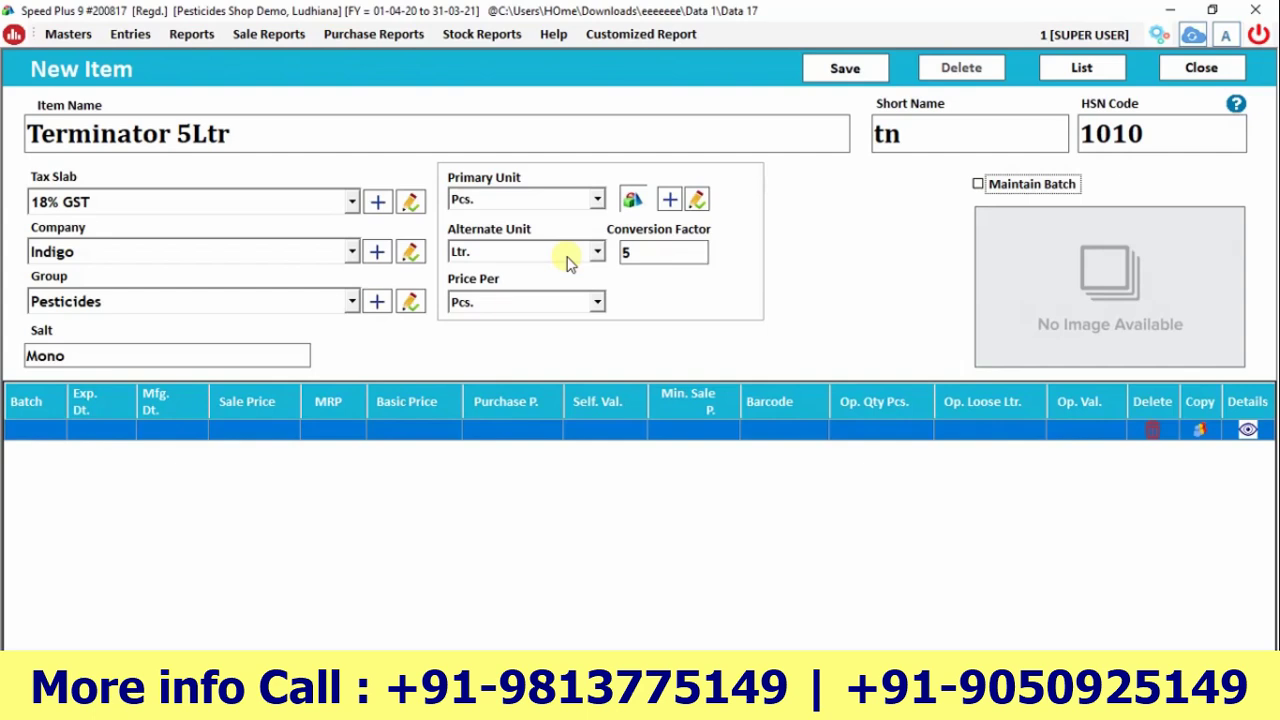
{"action": "key", "text": "Tab"}
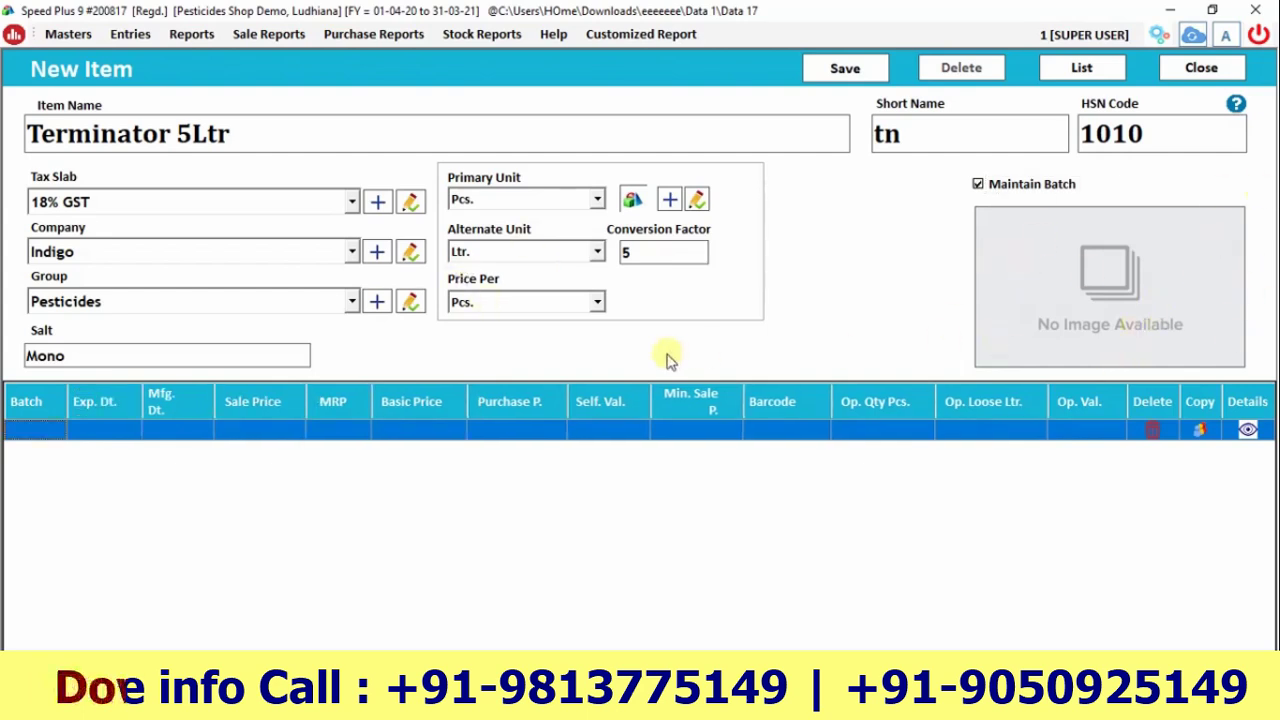
{"action": "type", "text": "1010"}
{"action": "key", "text": "BackSpace"}
{"action": "key", "text": "BackSpace"}
{"action": "key", "text": "BackSpace"}
{"action": "key", "text": "BackSpace"}
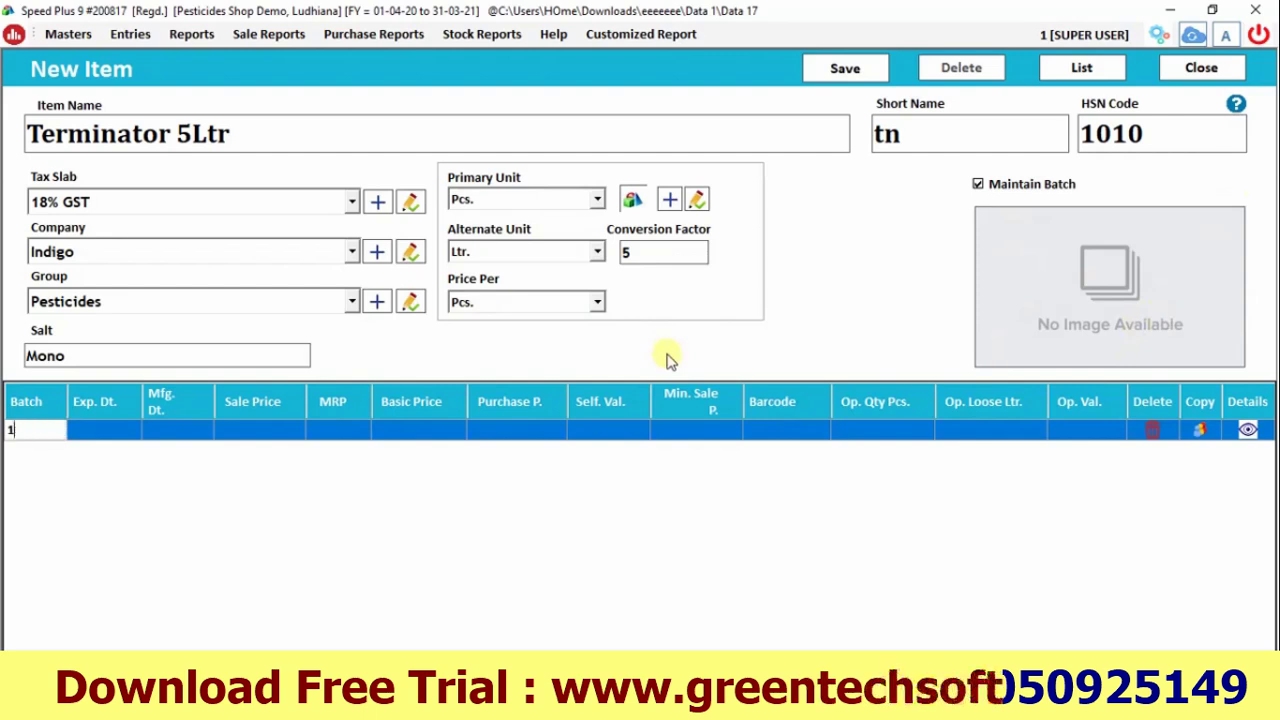
{"action": "type", "text": "1020"}
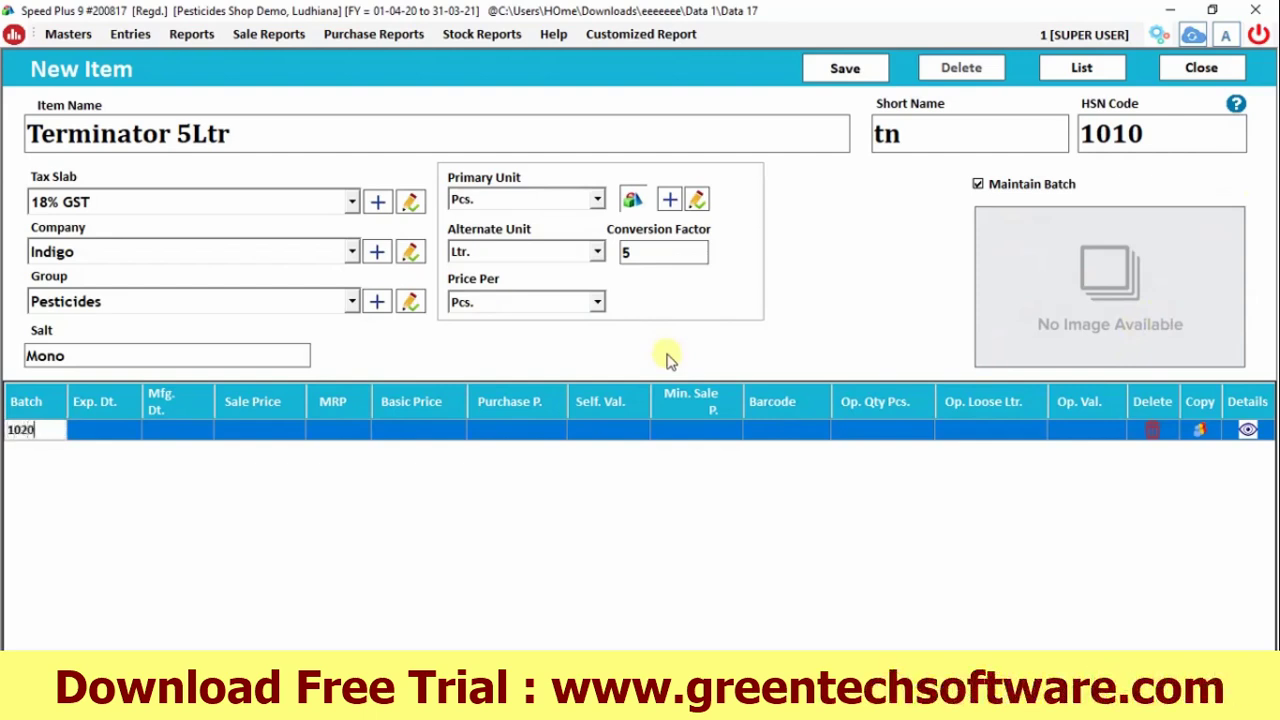
{"action": "key", "text": "Return"}
Give batch 1020 the expiry date 12/2022 and the manufacturing date 11/2019.
{"action": "type", "text": "12"}
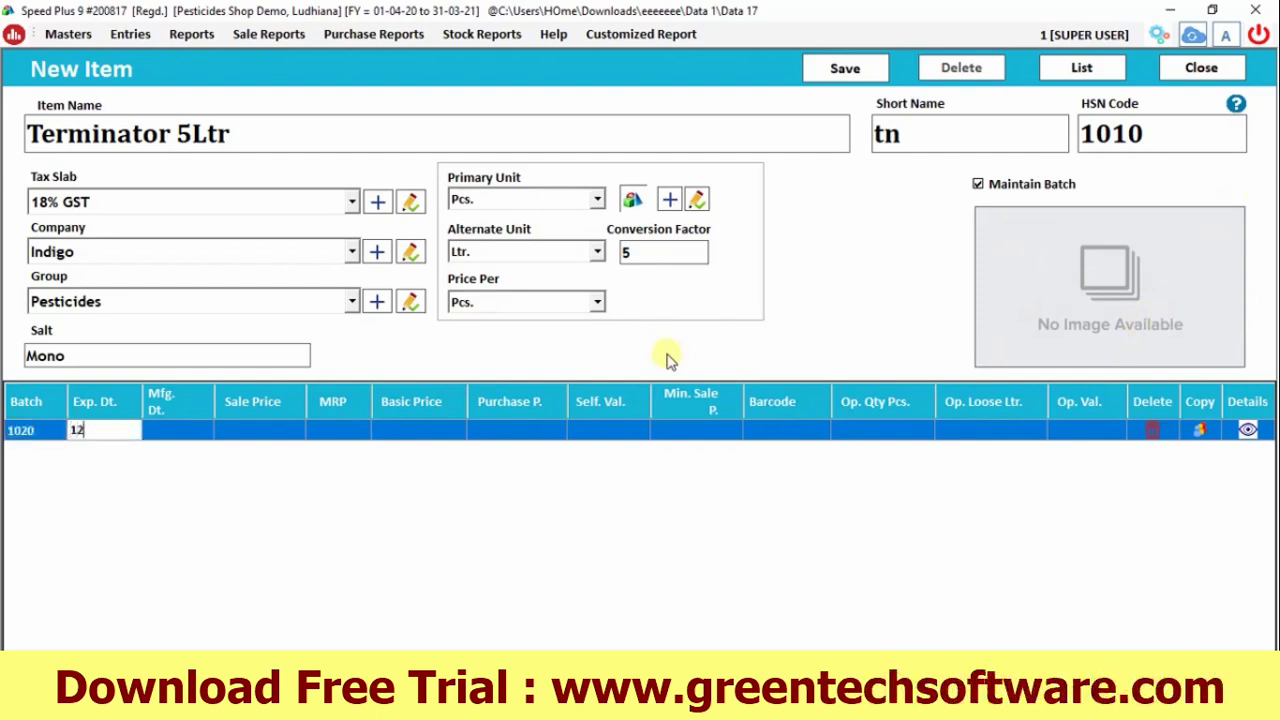
{"action": "type", "text": "/2022"}
{"action": "key", "text": "Return"}
{"action": "type", "text": "11/2019"}
{"action": "key", "text": "Return"}
Set the batch's sale price to 200, MRP to 250, basic price to 180 and purchase price to 190.
{"action": "type", "text": "200"}
{"action": "key", "text": "Return"}
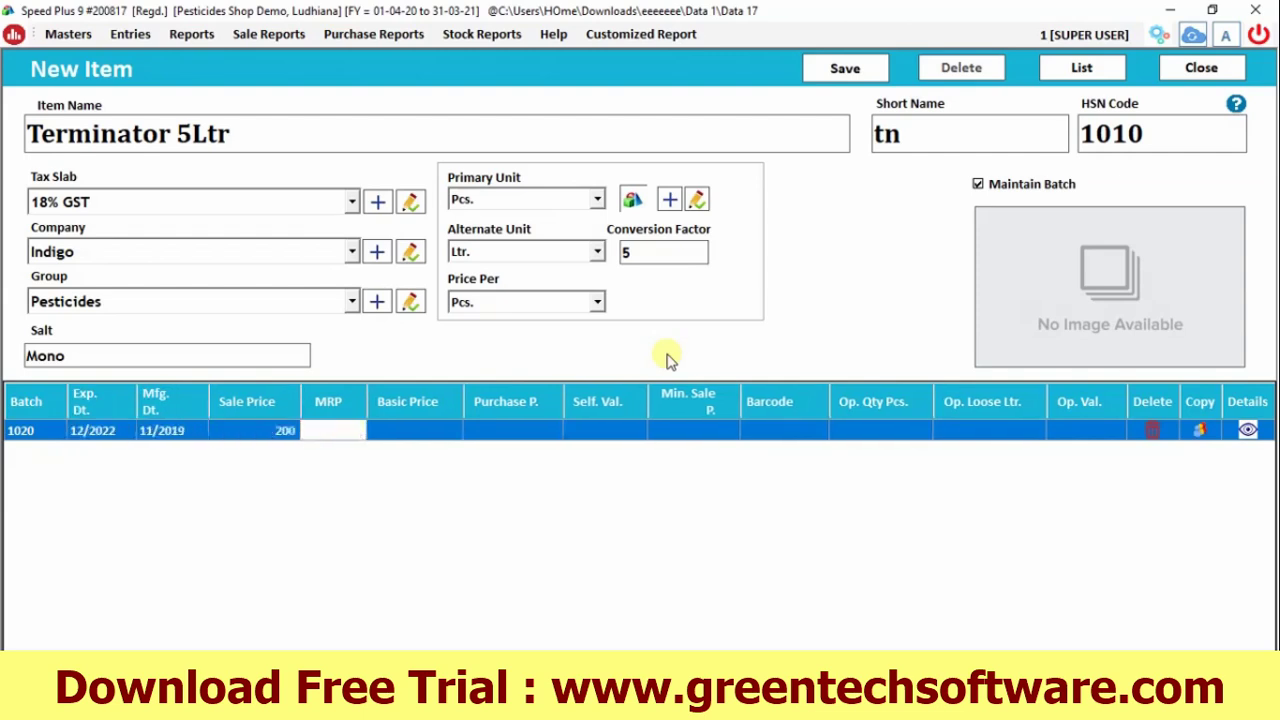
{"action": "type", "text": "250"}
{"action": "key", "text": "Return"}
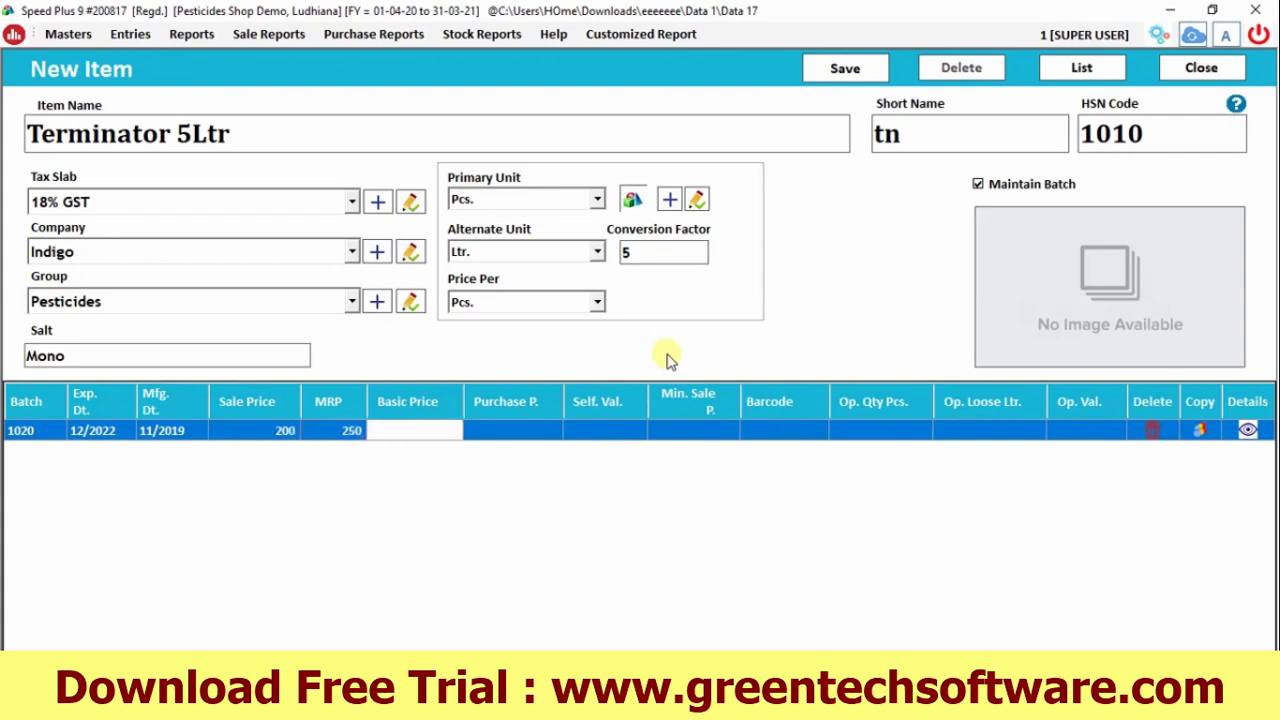
{"action": "type", "text": "180"}
{"action": "key", "text": "Return"}
{"action": "type", "text": "190"}
{"action": "key", "text": "Return"}
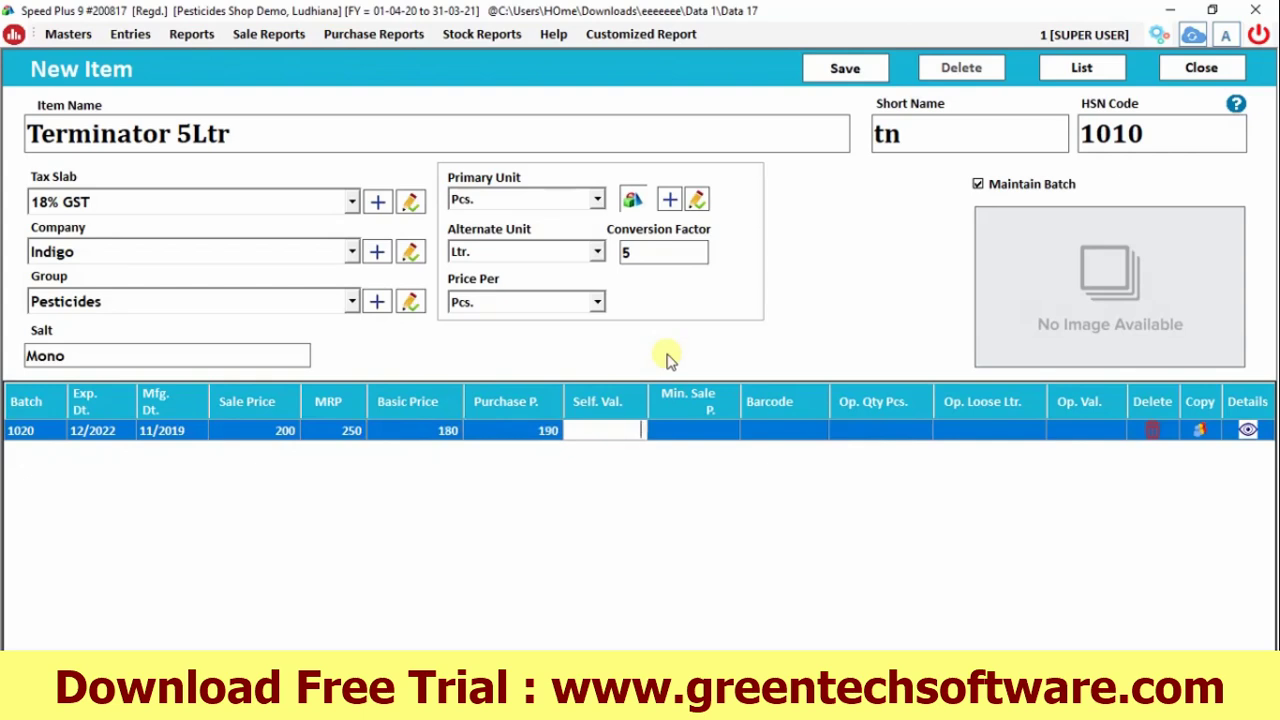
Leave the batch's self value, minimum sale price, barcode and opening stock blank, and save the new item.
{"action": "key", "text": "Return"}
{"action": "key", "text": "Return"}
{"action": "key", "text": "Return"}
{"action": "key", "text": "Return"}
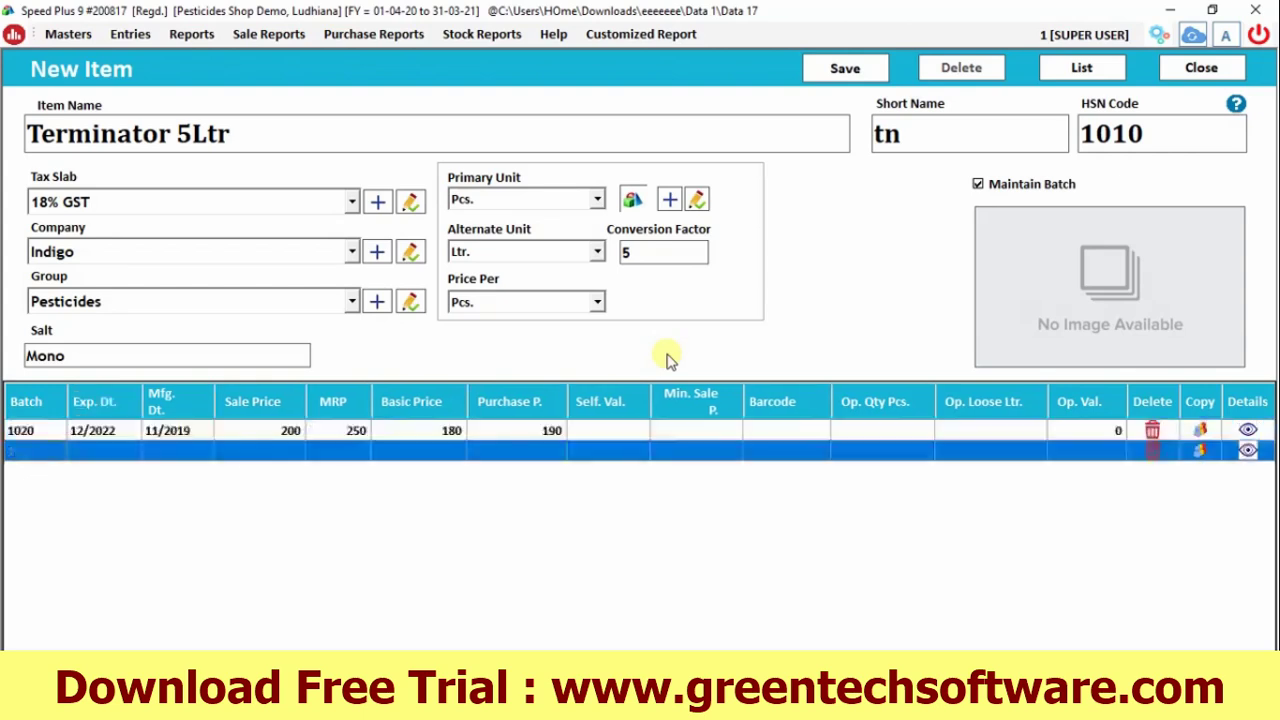
{"action": "left_click", "coordinate": [845, 67]}
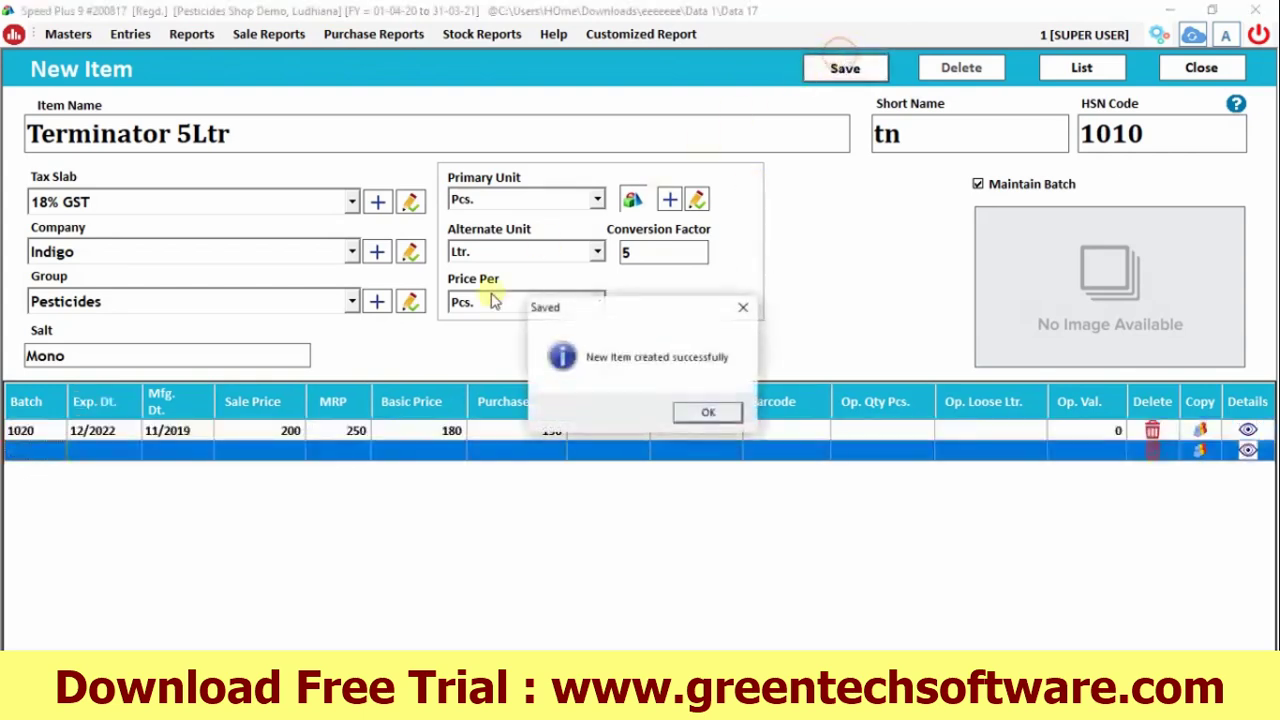
{"action": "left_click", "coordinate": [707, 412]}
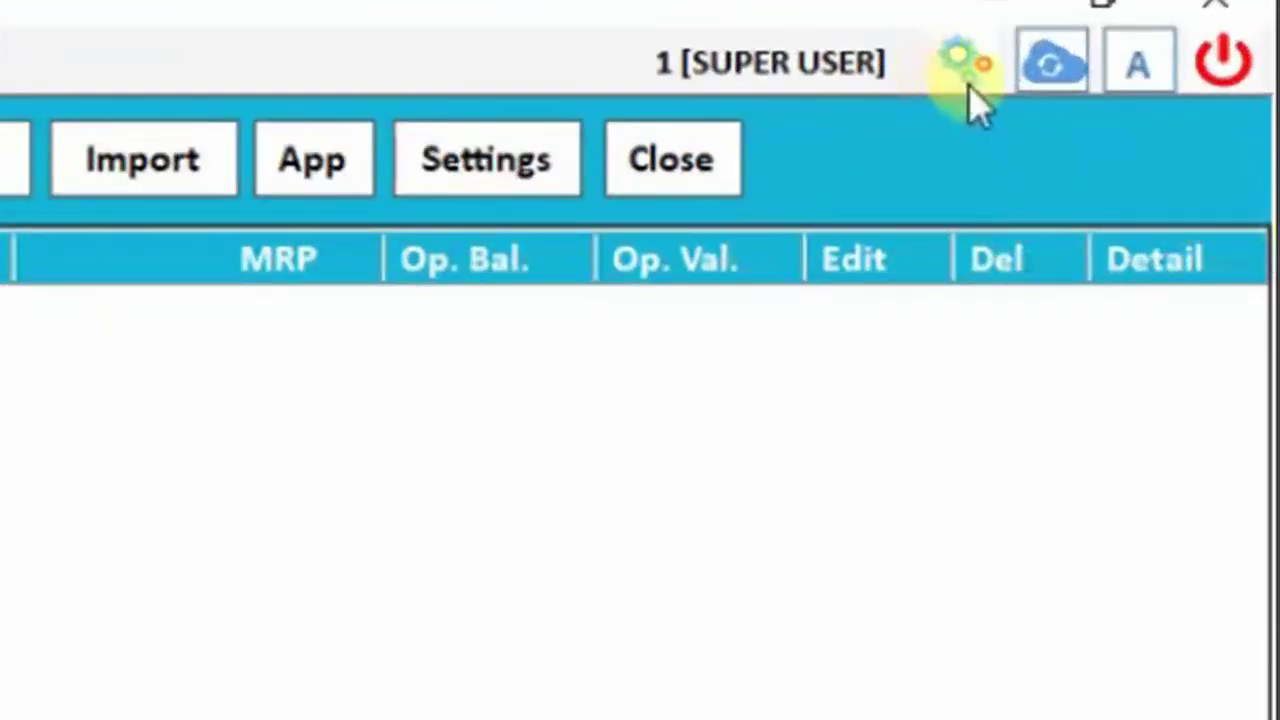
Enable and apply Keep Record of Company Schemes in Purchase in the general settings, and return to the item list.
{"action": "left_click", "coordinate": [970, 95]}
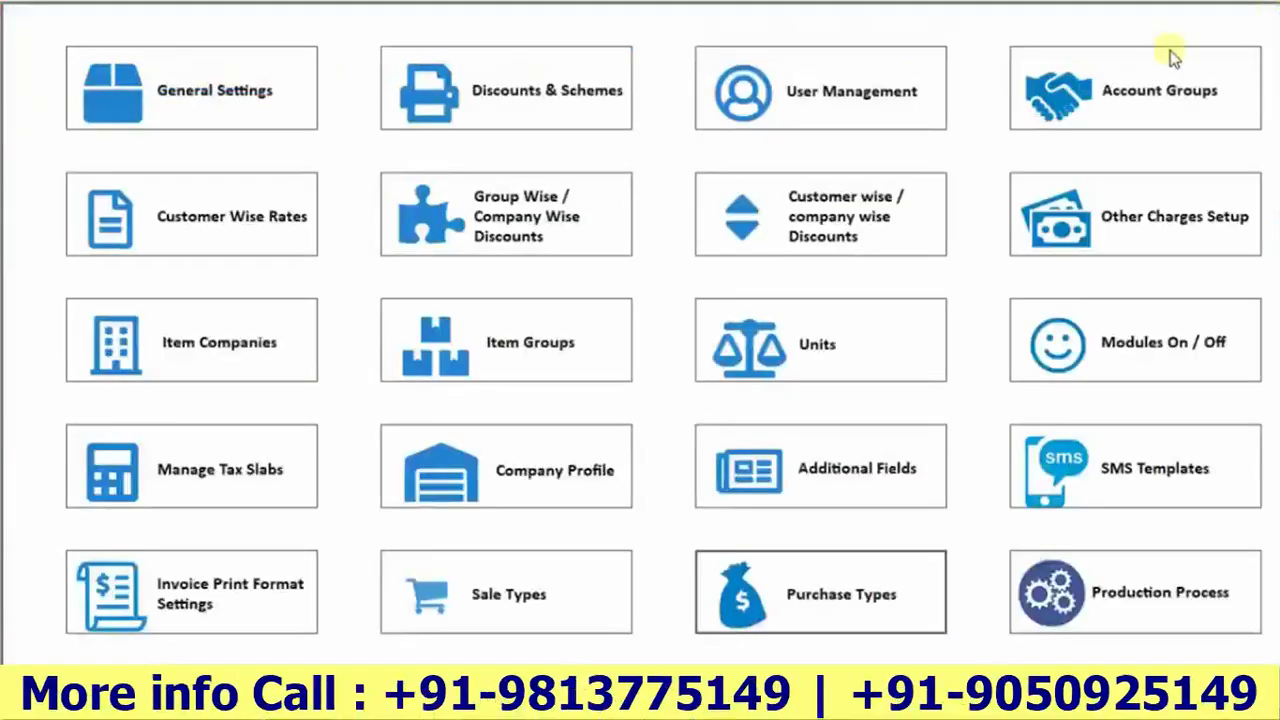
{"action": "left_click", "coordinate": [298, 100]}
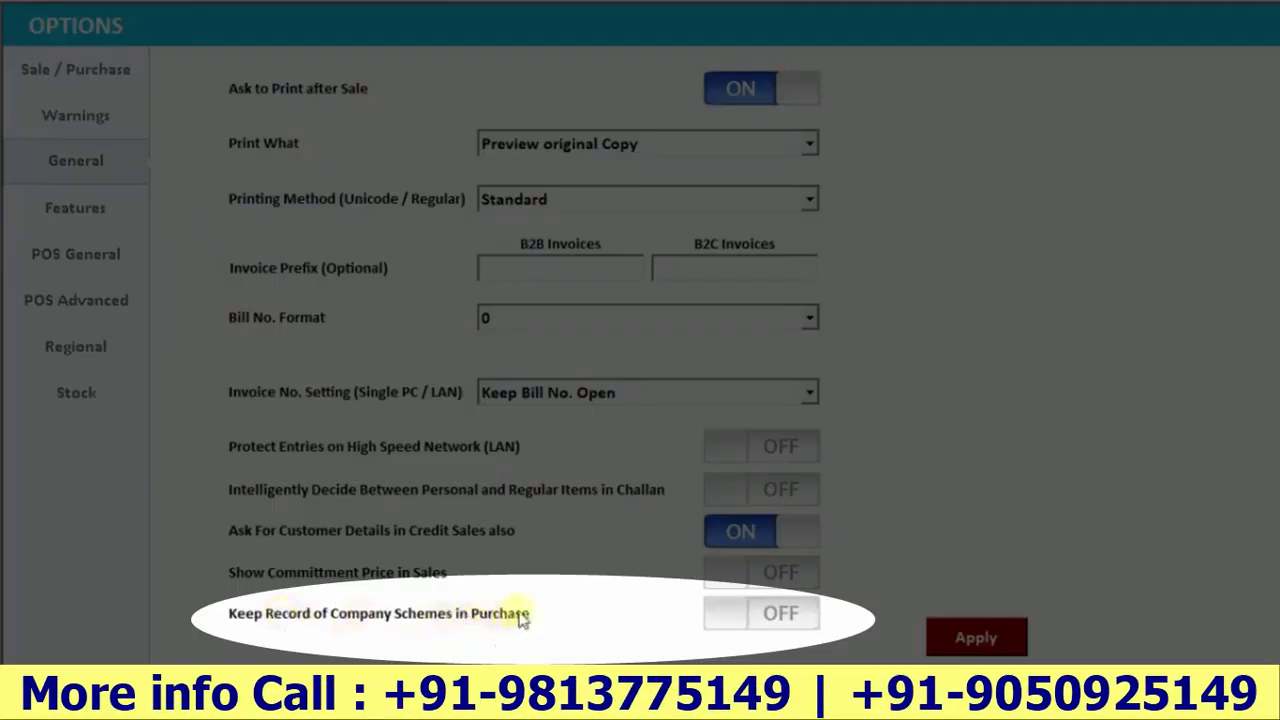
{"action": "left_click", "coordinate": [778, 615]}
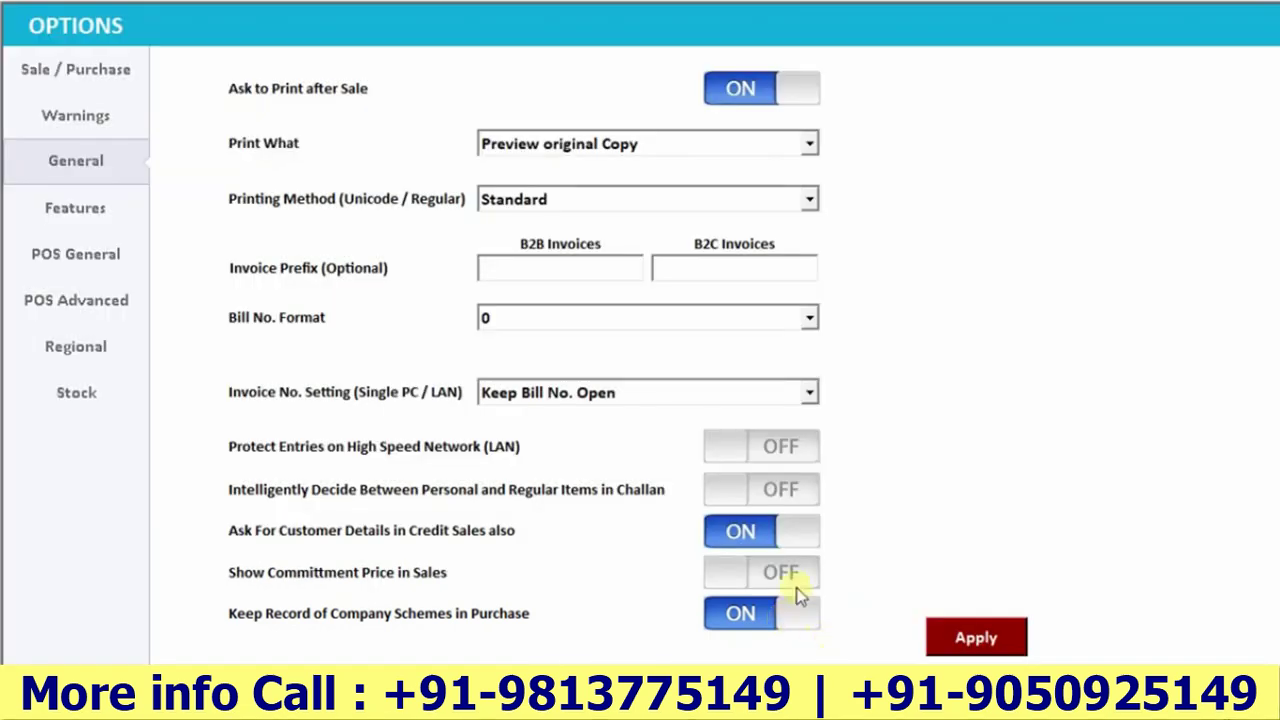
{"action": "left_click", "coordinate": [997, 636]}
{"action": "left_click", "coordinate": [723, 392]}
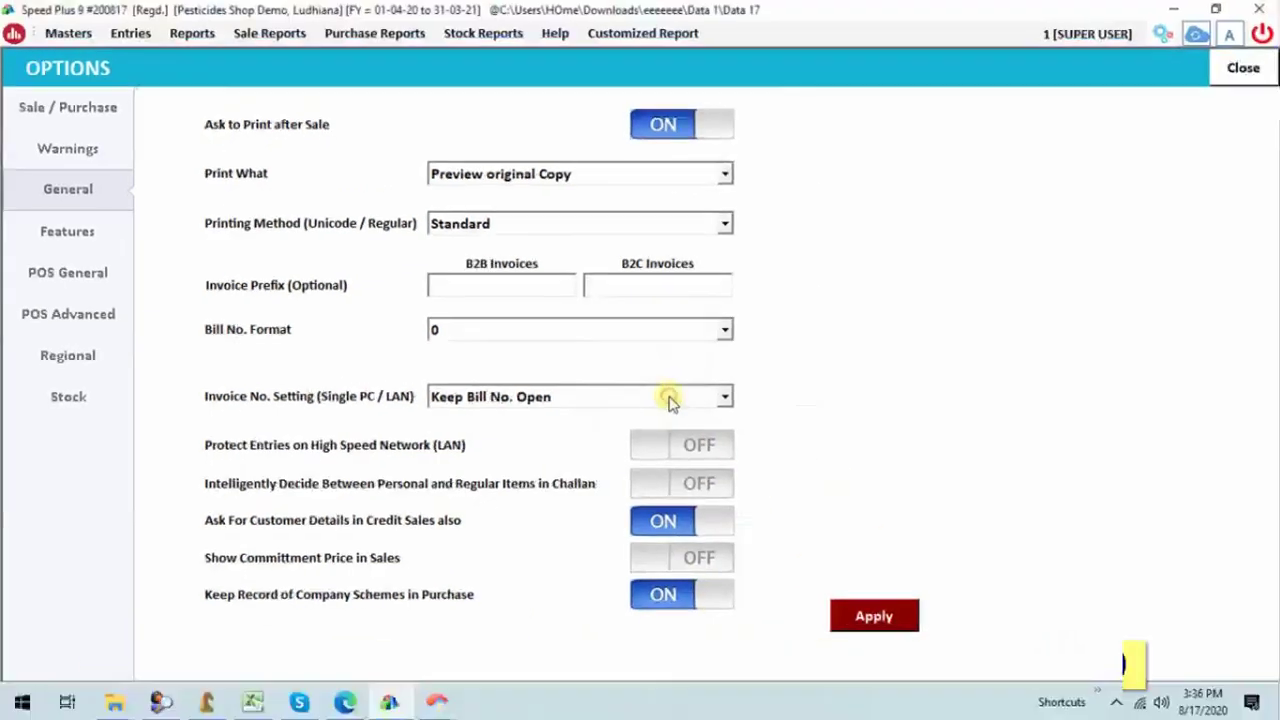
{"action": "left_click", "coordinate": [1236, 66]}
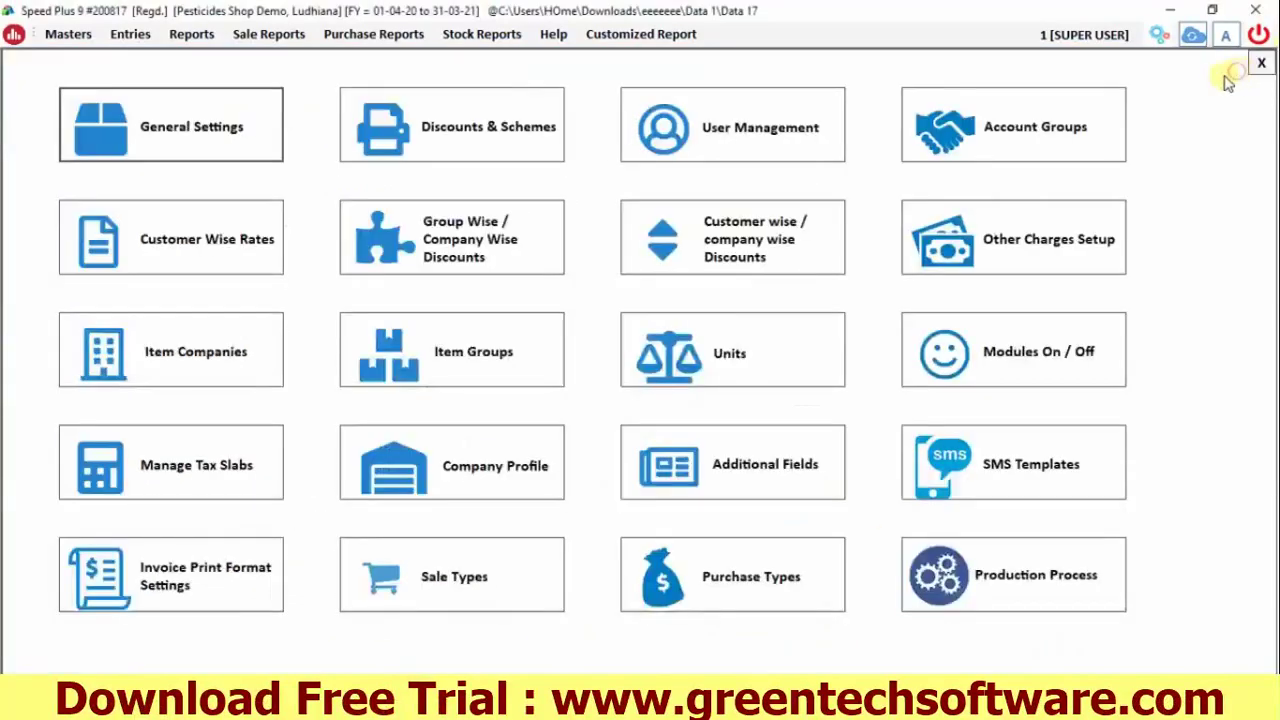
{"action": "left_click", "coordinate": [1259, 64]}
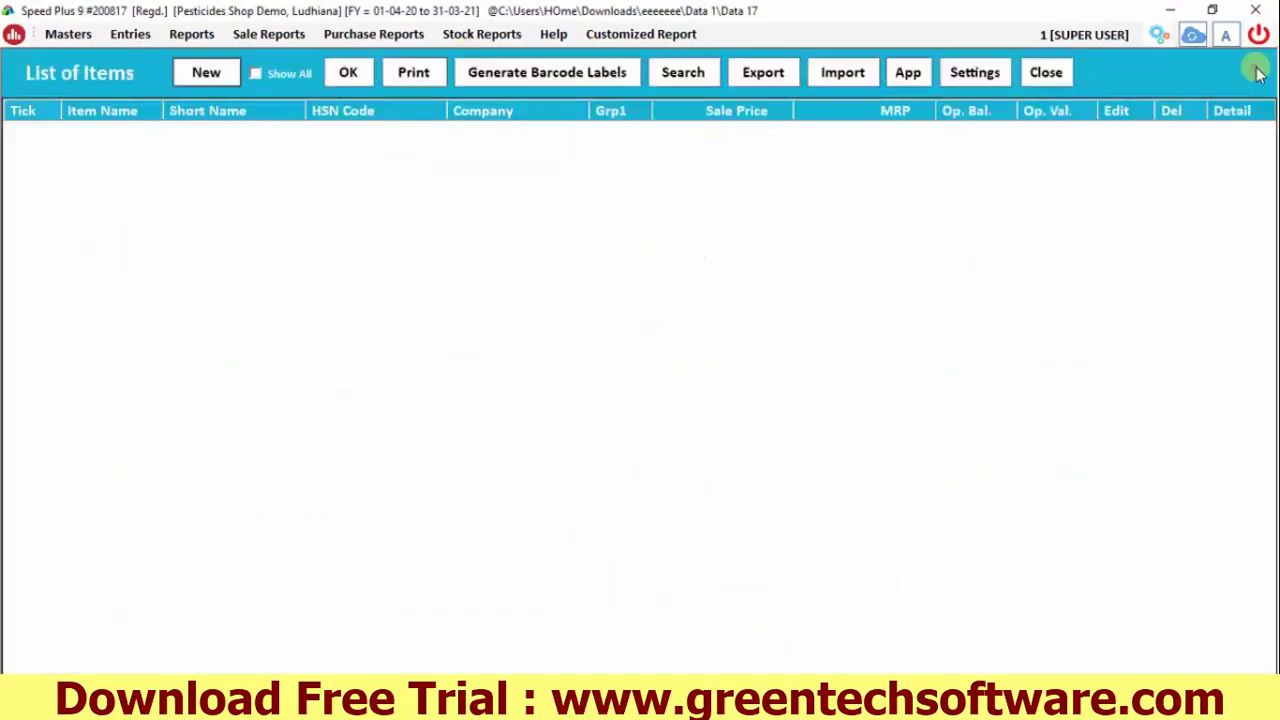
Close the item list and open a purchase entry.
{"action": "left_click", "coordinate": [1046, 77]}
{"action": "left_click", "coordinate": [130, 34]}
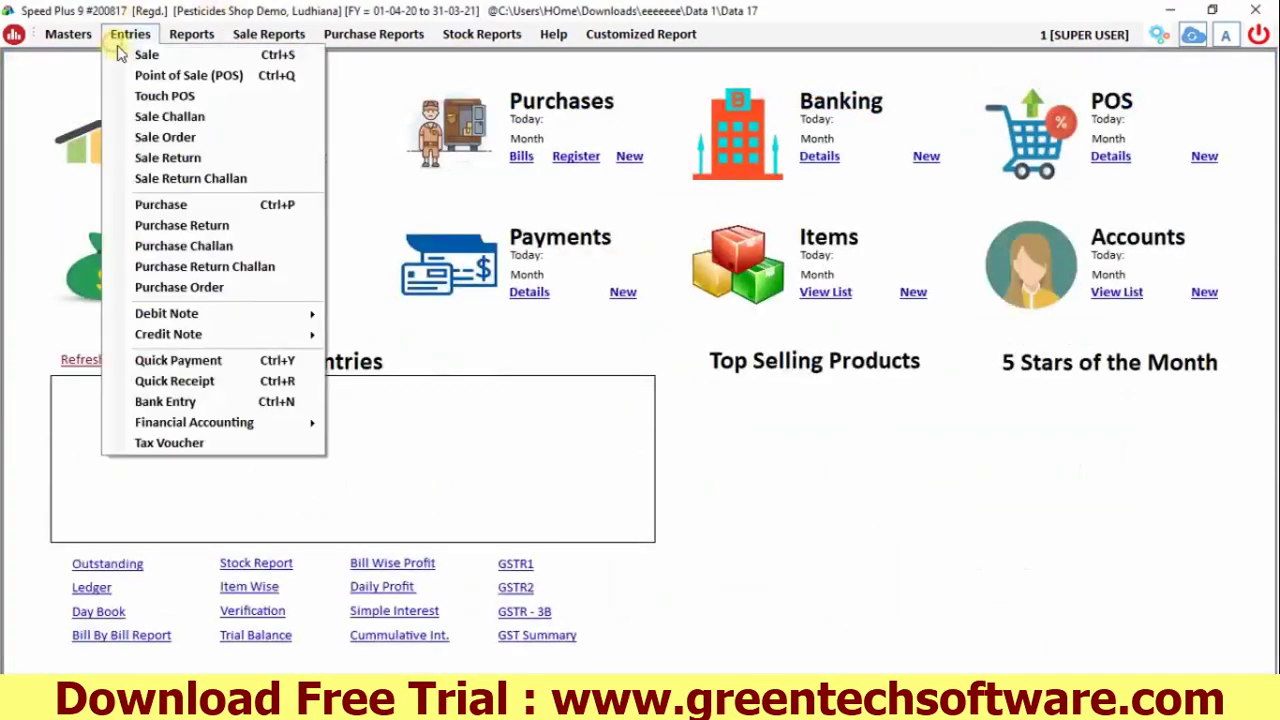
{"action": "key", "text": "Escape"}
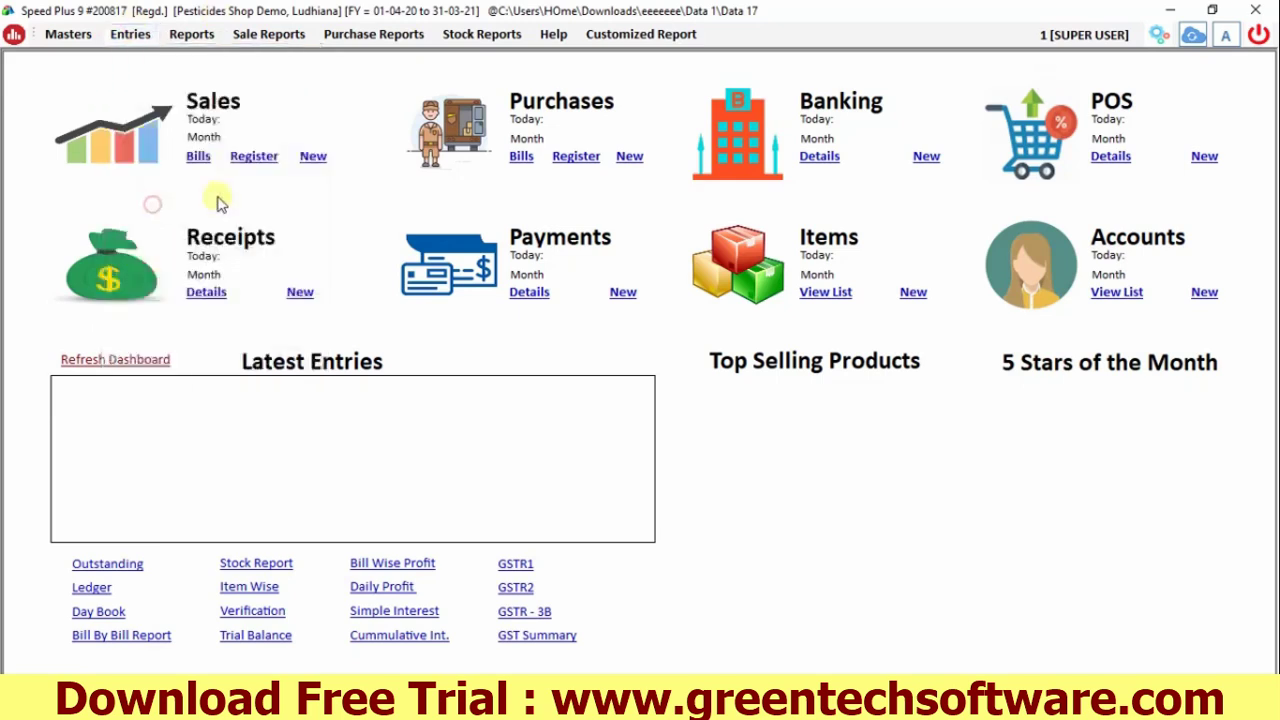
{"action": "left_click", "coordinate": [521, 156]}
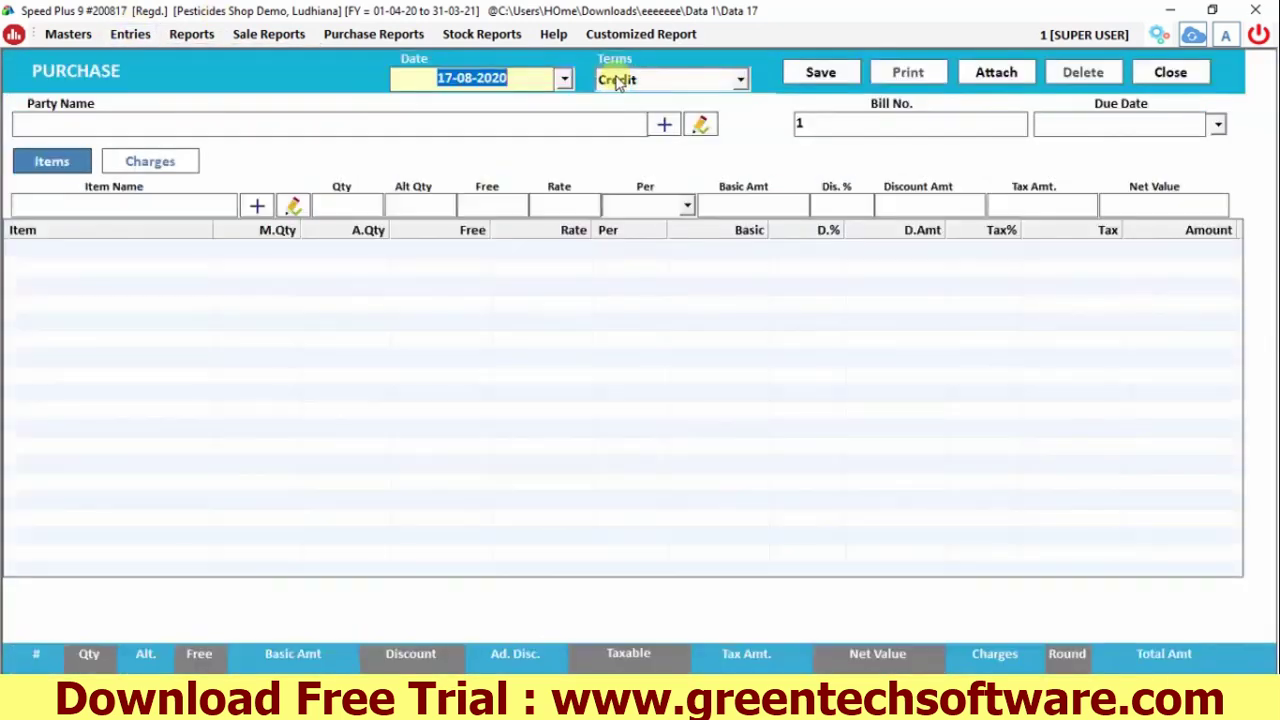
Create and save a supplier account named Monento International as the purchase party, leaving its other details at their defaults.
{"action": "left_click", "coordinate": [664, 124]}
{"action": "type", "text": "Monento International"}
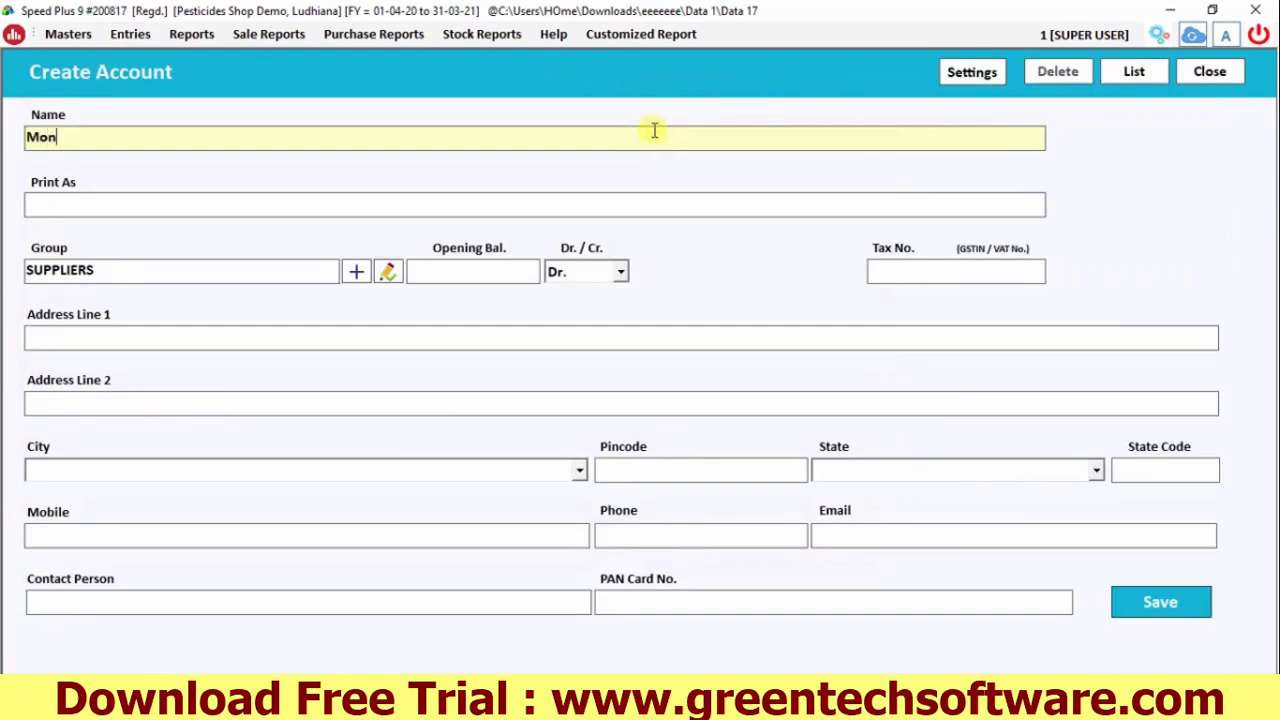
{"action": "key", "text": "Return"}
{"action": "key", "text": "Return"}
{"action": "key", "text": "Return"}
{"action": "key", "text": "Return"}
{"action": "key", "text": "Return"}
{"action": "key", "text": "Return"}
{"action": "key", "text": "Return"}
{"action": "key", "text": "Return"}
{"action": "key", "text": "Return"}
{"action": "key", "text": "Return"}
{"action": "key", "text": "ctrl+s"}
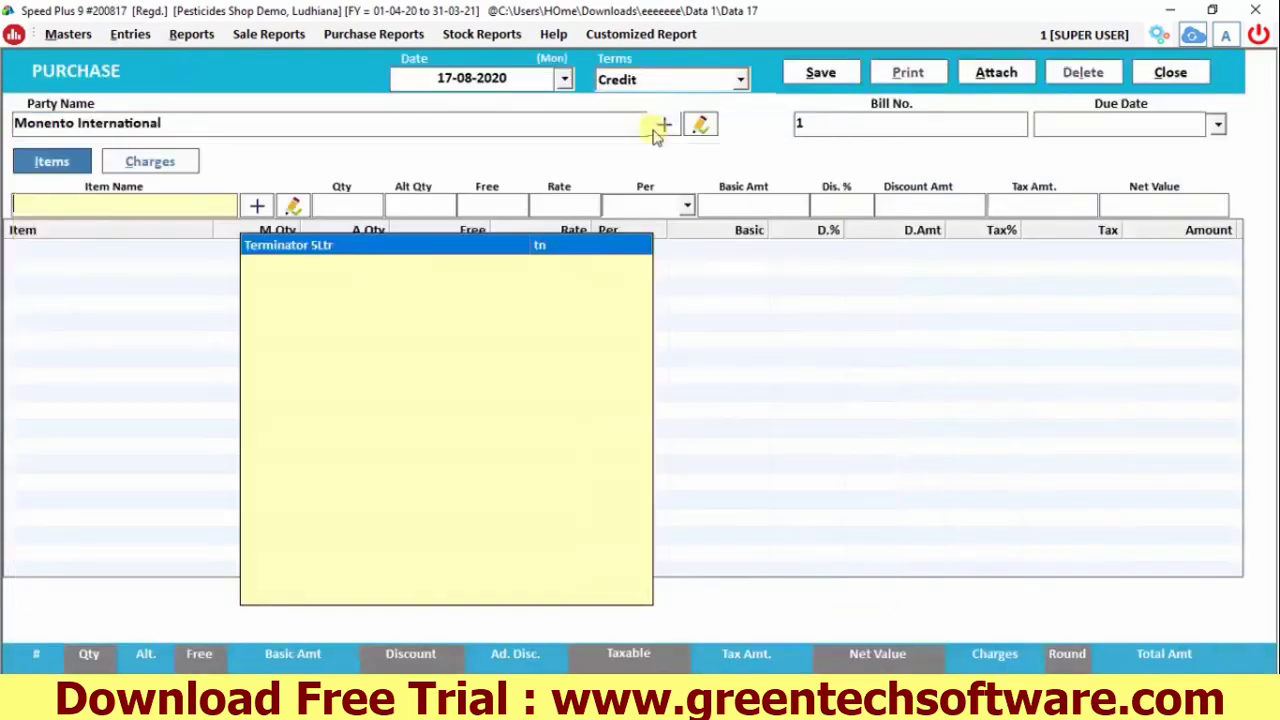
Add Terminator 5Ltr from batch 1020 to the purchase with quantity 10 Pcs., keeping the rate of 190.
{"action": "key", "text": "Return"}
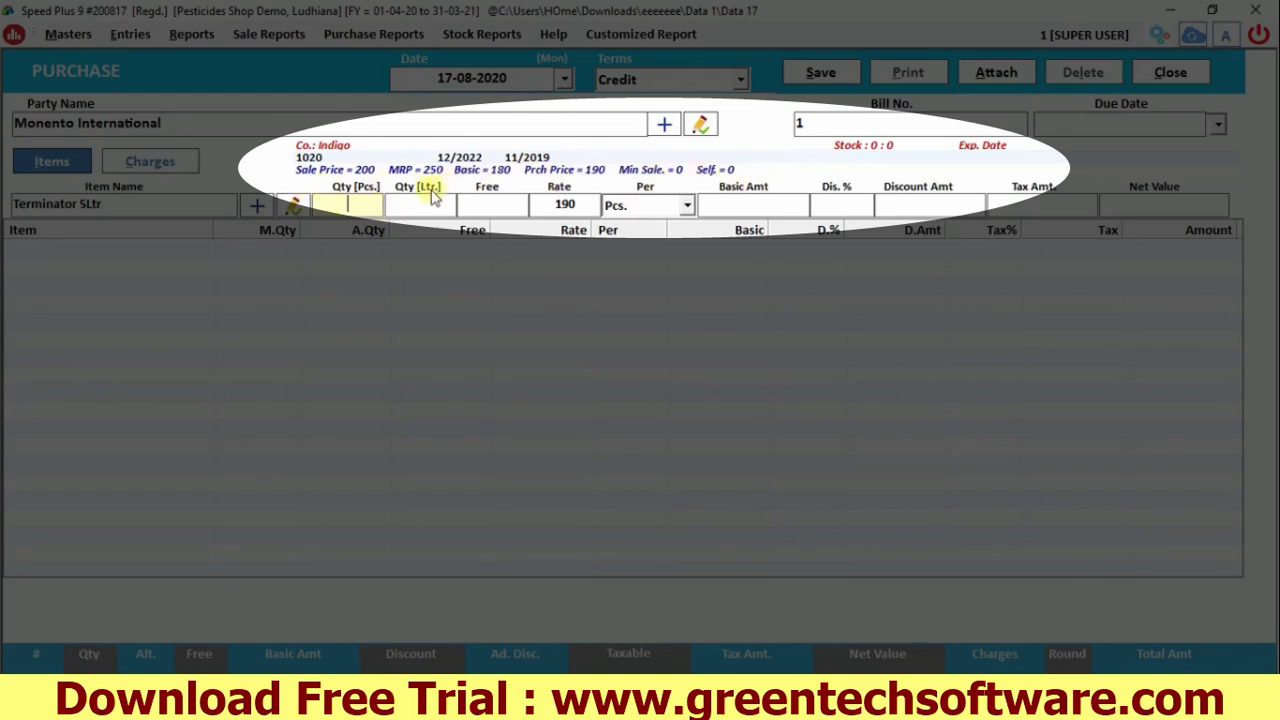
{"action": "type", "text": "10"}
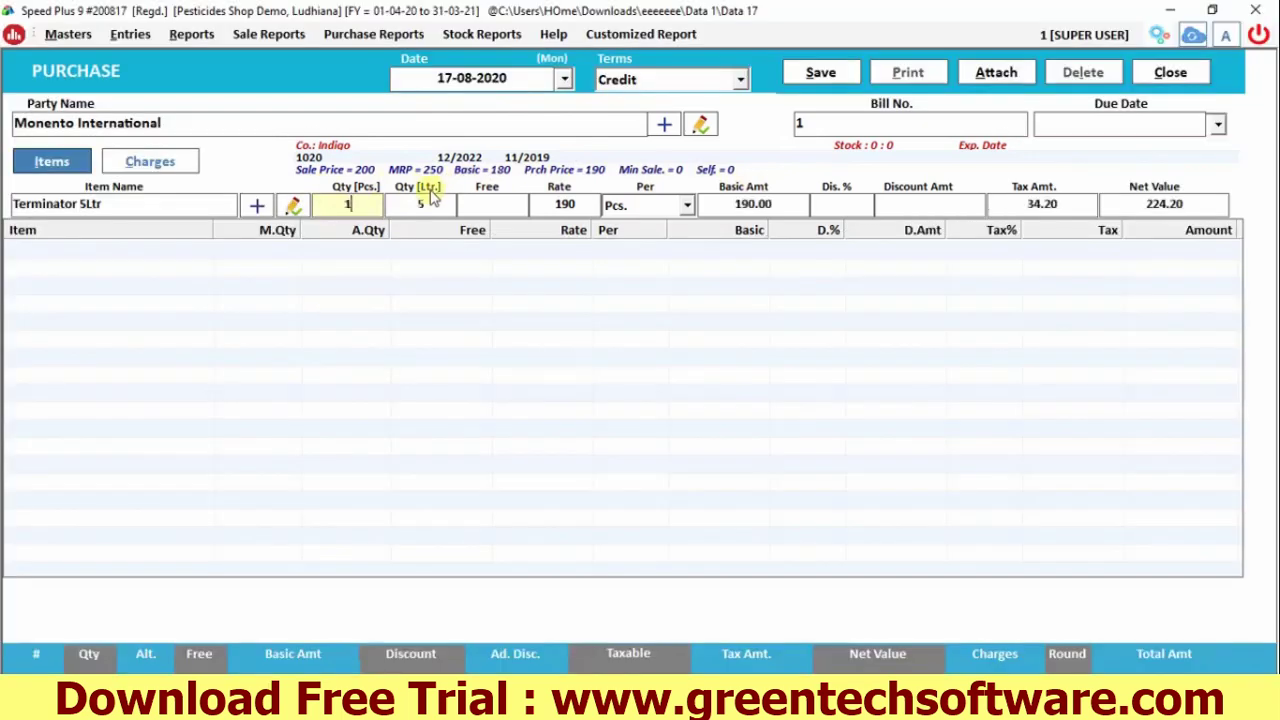
{"action": "key", "text": "Return"}
{"action": "key", "text": "Return"}
{"action": "key", "text": "Return"}
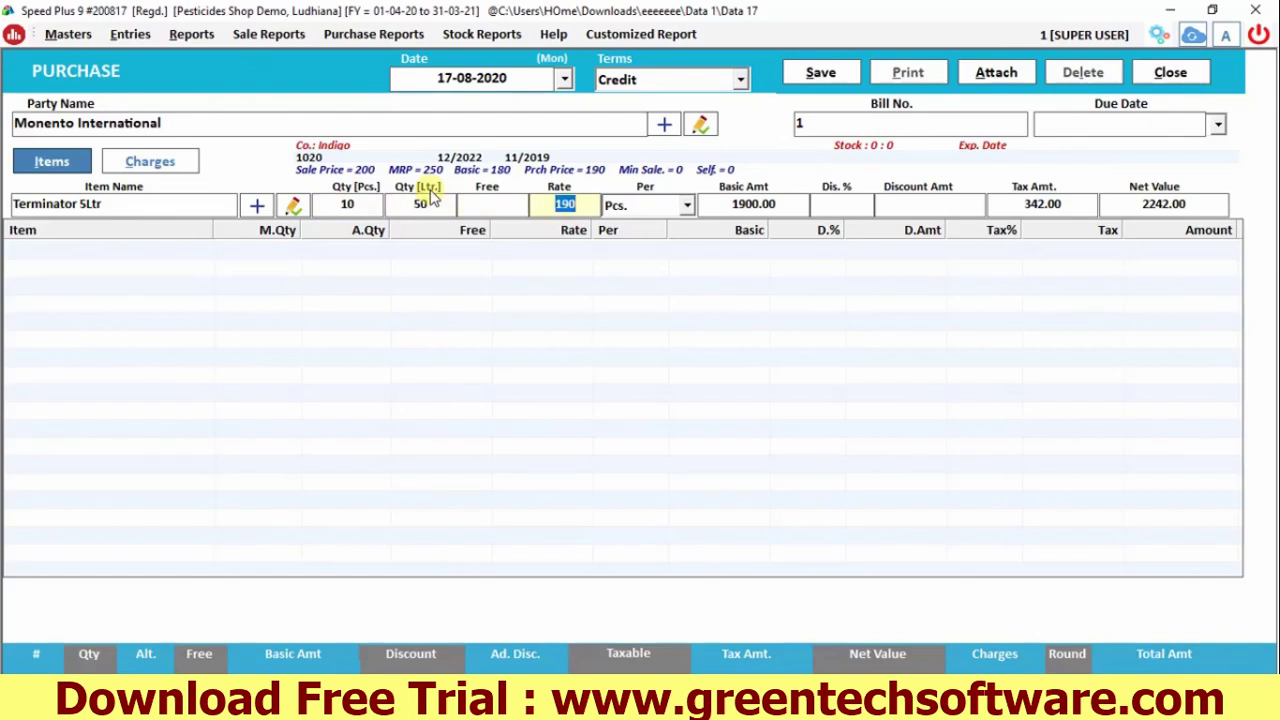
{"action": "key", "text": "Return"}
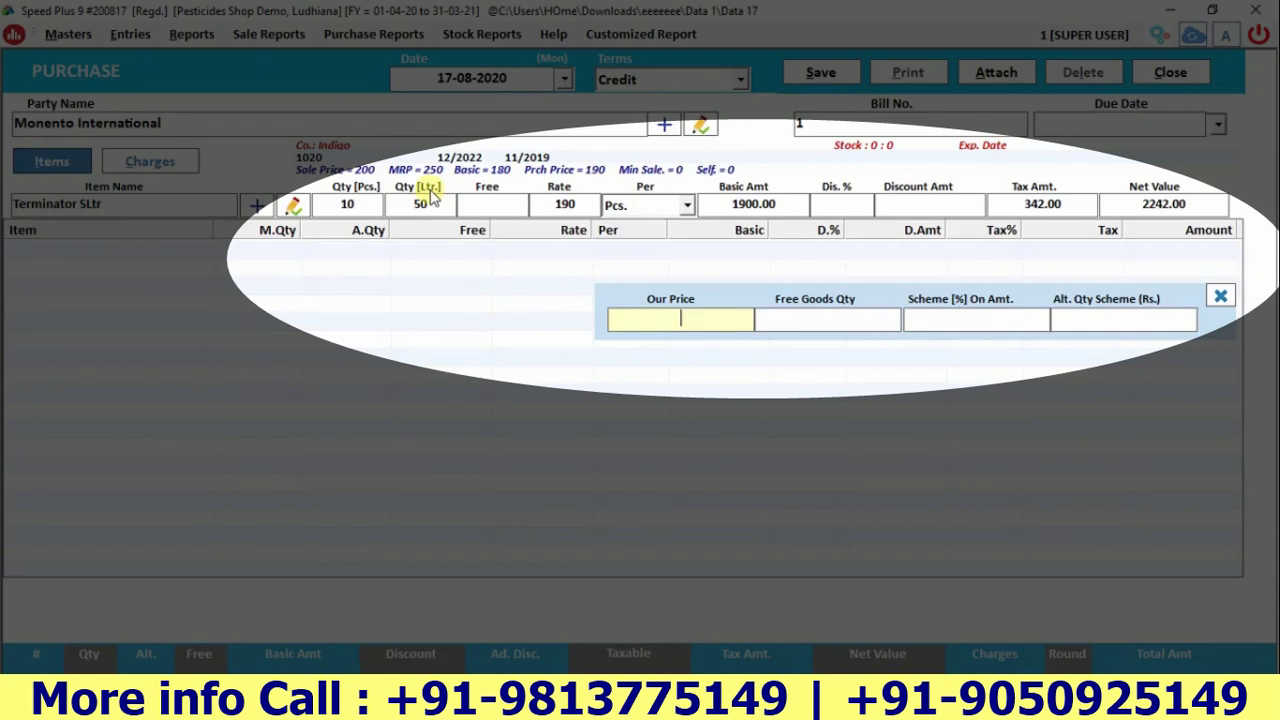
Enter the company scheme: our price 150, free goods quantity 3, scheme 5% on amount and alternate quantity scheme Rs. 5.
{"action": "type", "text": "150"}
{"action": "key", "text": "Return"}
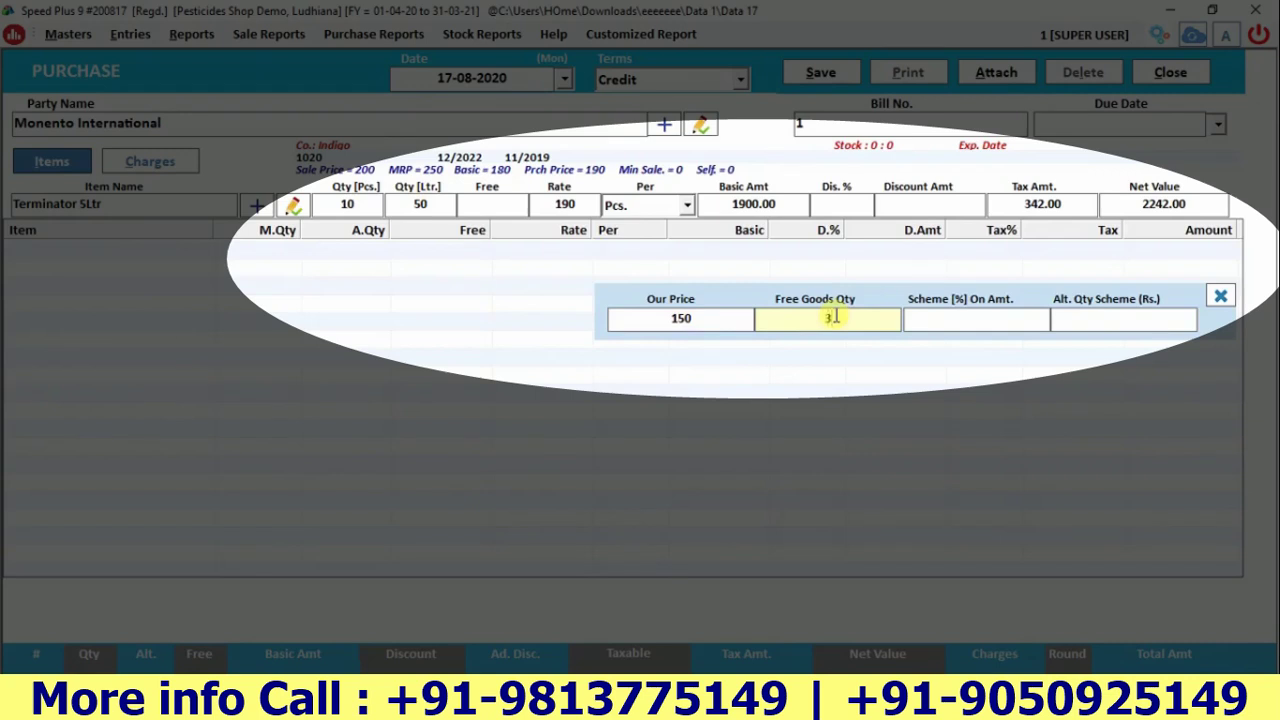
{"action": "key", "text": "Return"}
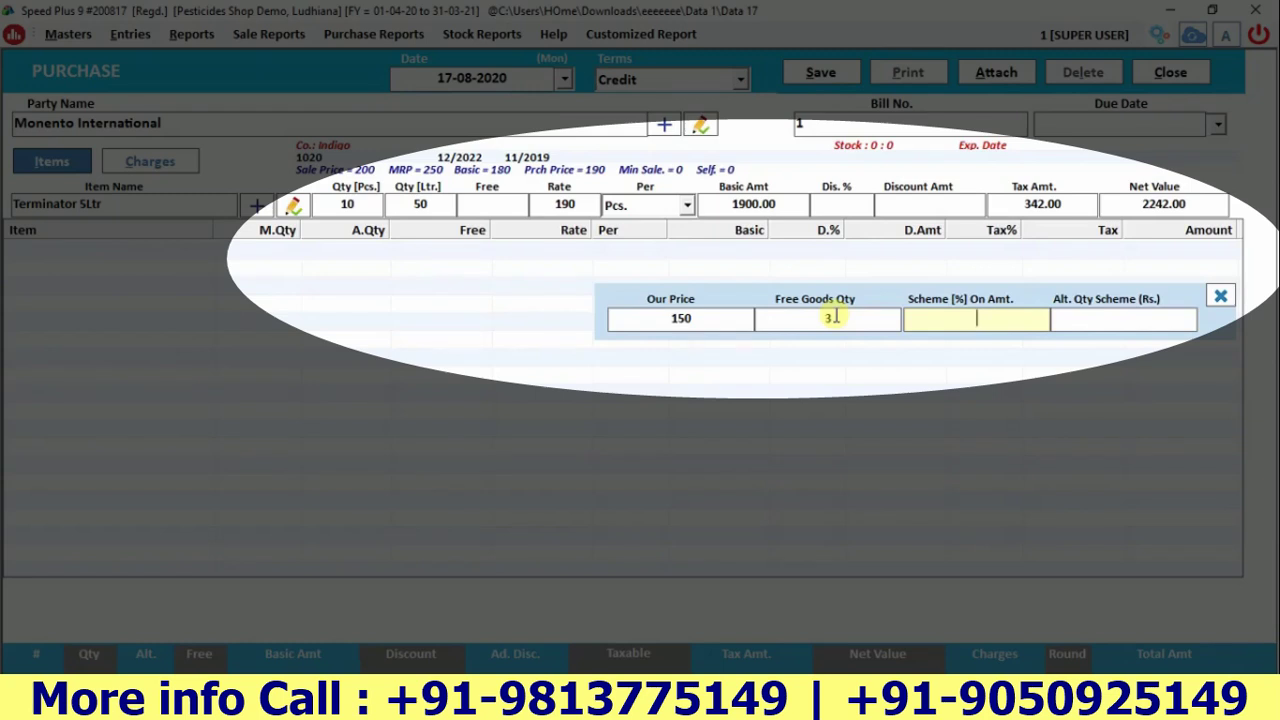
{"action": "type", "text": "5"}
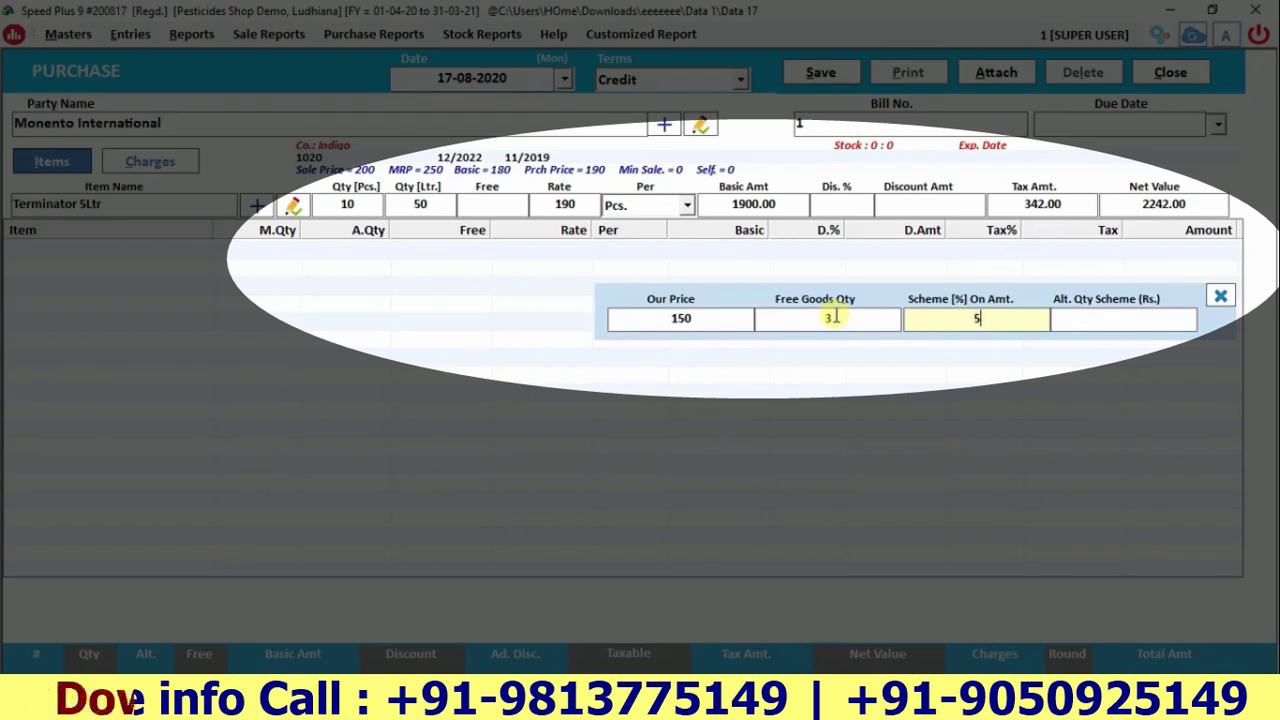
{"action": "key", "text": "Return"}
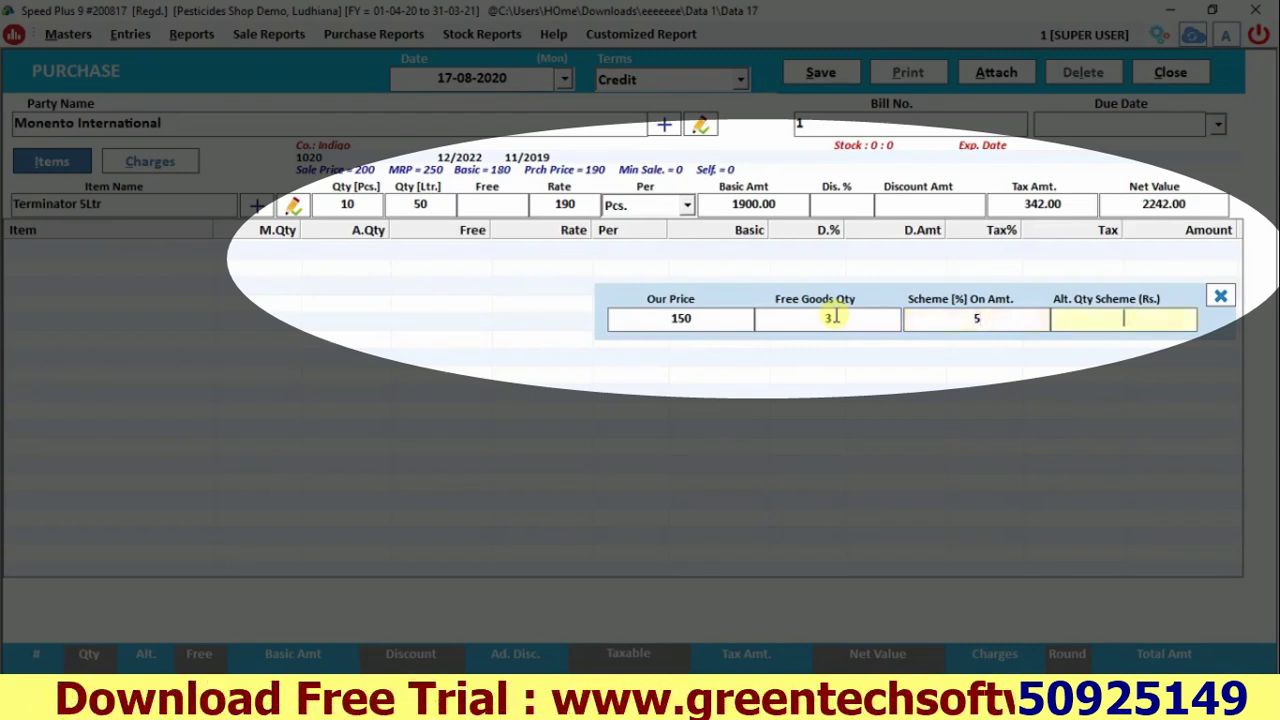
{"action": "type", "text": "5"}
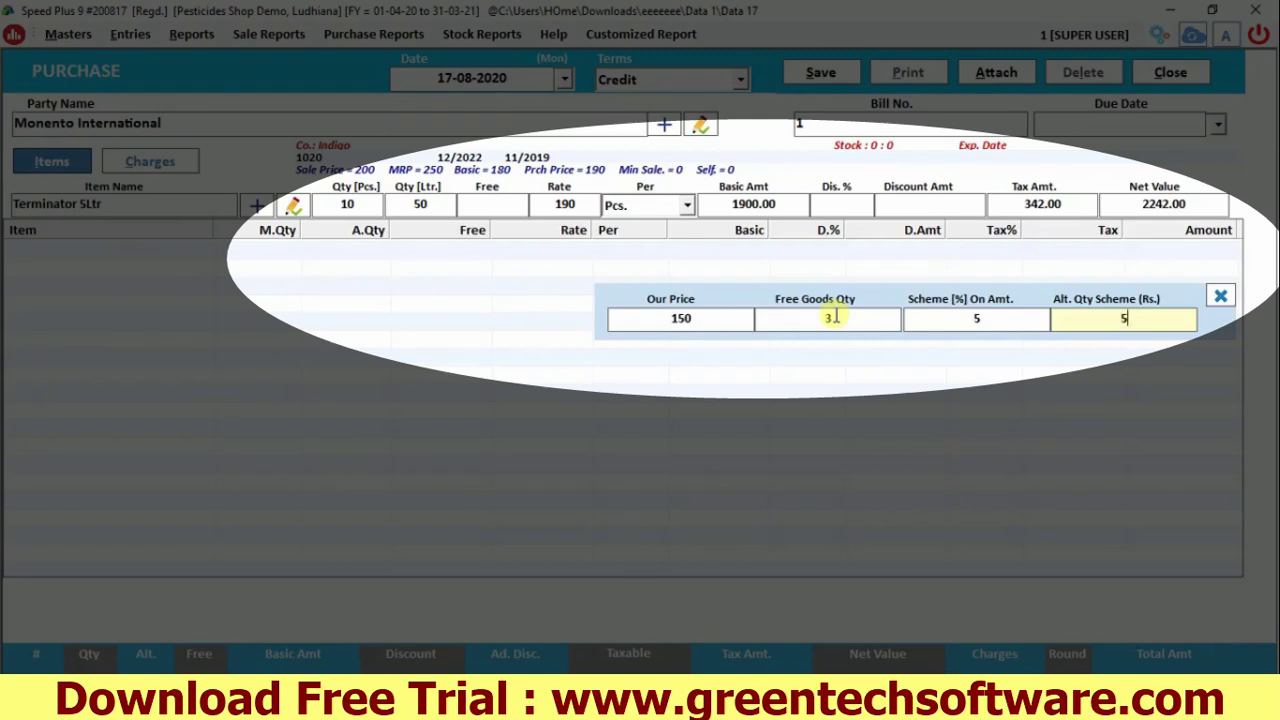
{"action": "left_click", "coordinate": [700, 320]}
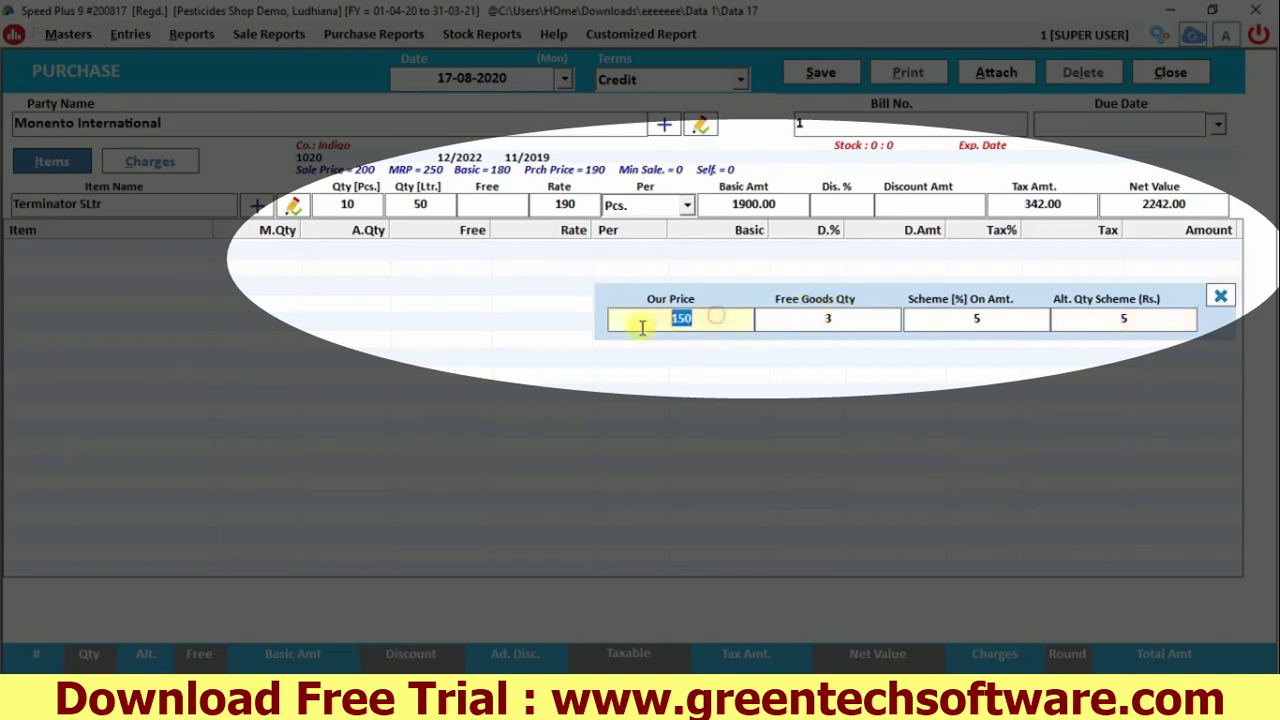
{"action": "left_click", "coordinate": [700, 320]}
{"action": "left_click", "coordinate": [352, 205]}
{"action": "left_click", "coordinate": [700, 318]}
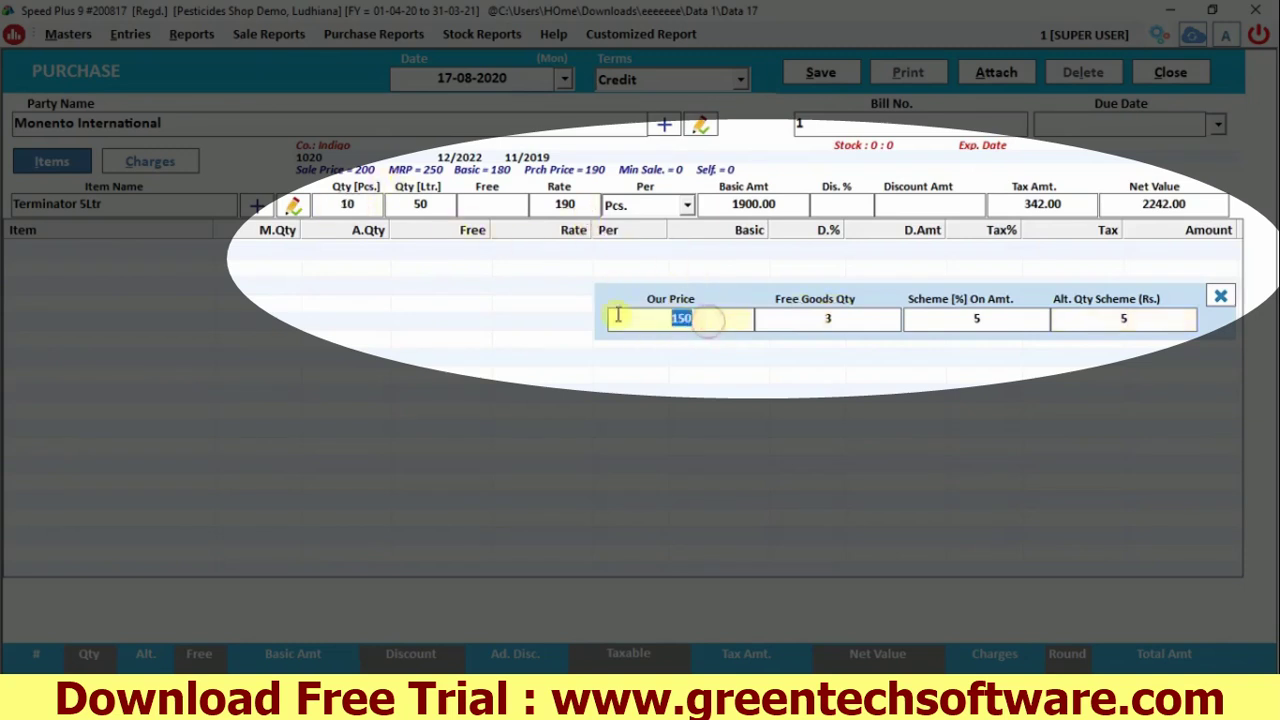
{"action": "left_click", "coordinate": [836, 322]}
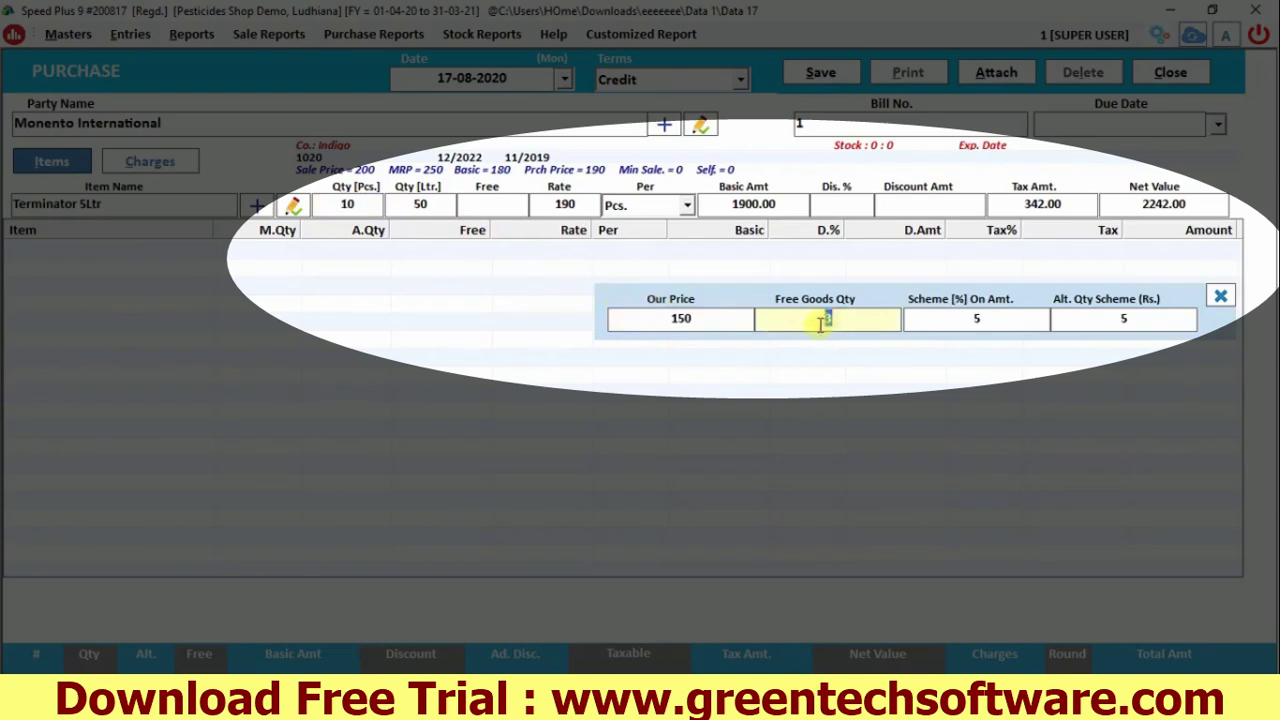
{"action": "left_click", "coordinate": [995, 328]}
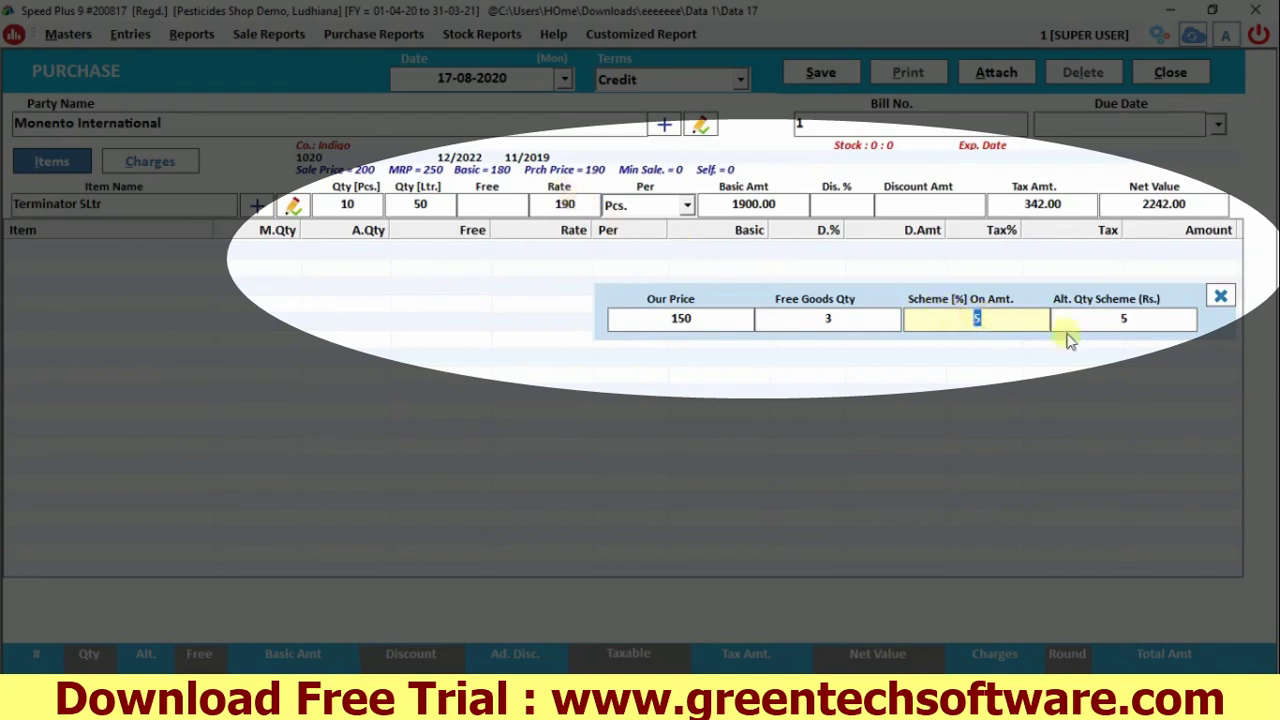
{"action": "left_click", "coordinate": [1138, 320]}
{"action": "left_click", "coordinate": [412, 205]}
{"action": "left_click", "coordinate": [1126, 318]}
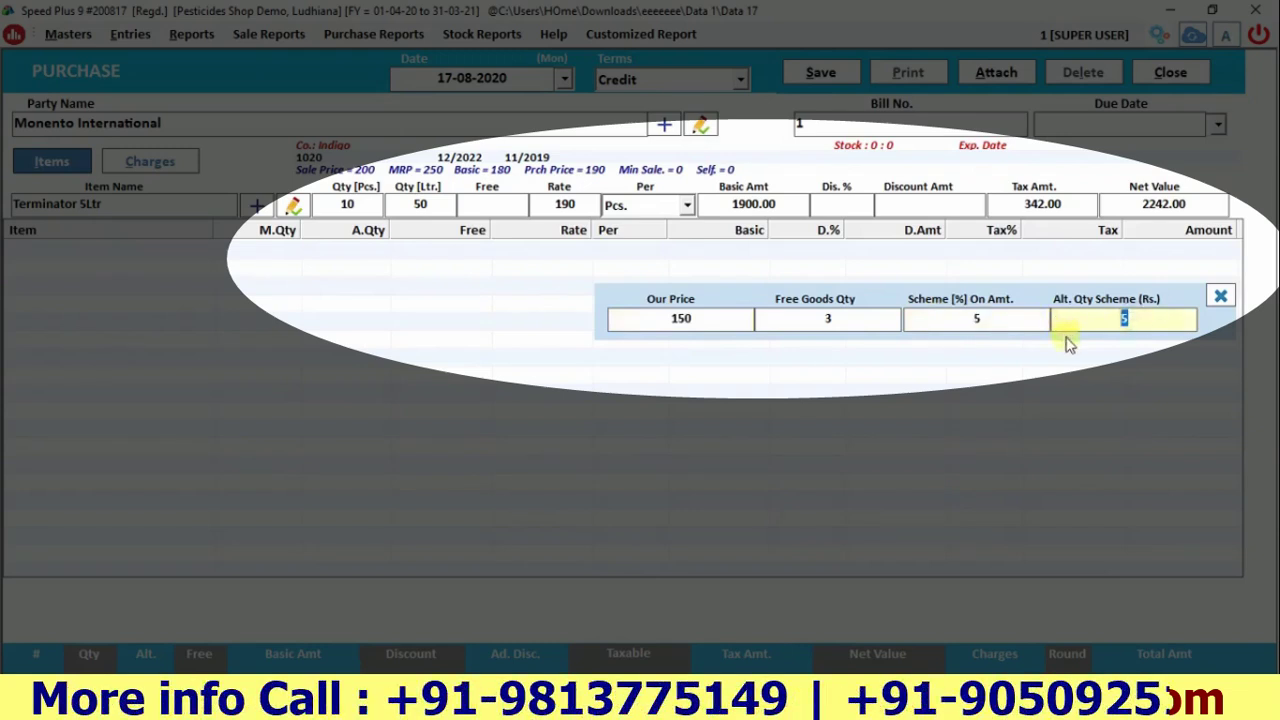
{"action": "left_click", "coordinate": [828, 325]}
{"action": "key", "text": "Tab"}
{"action": "key", "text": "Tab"}
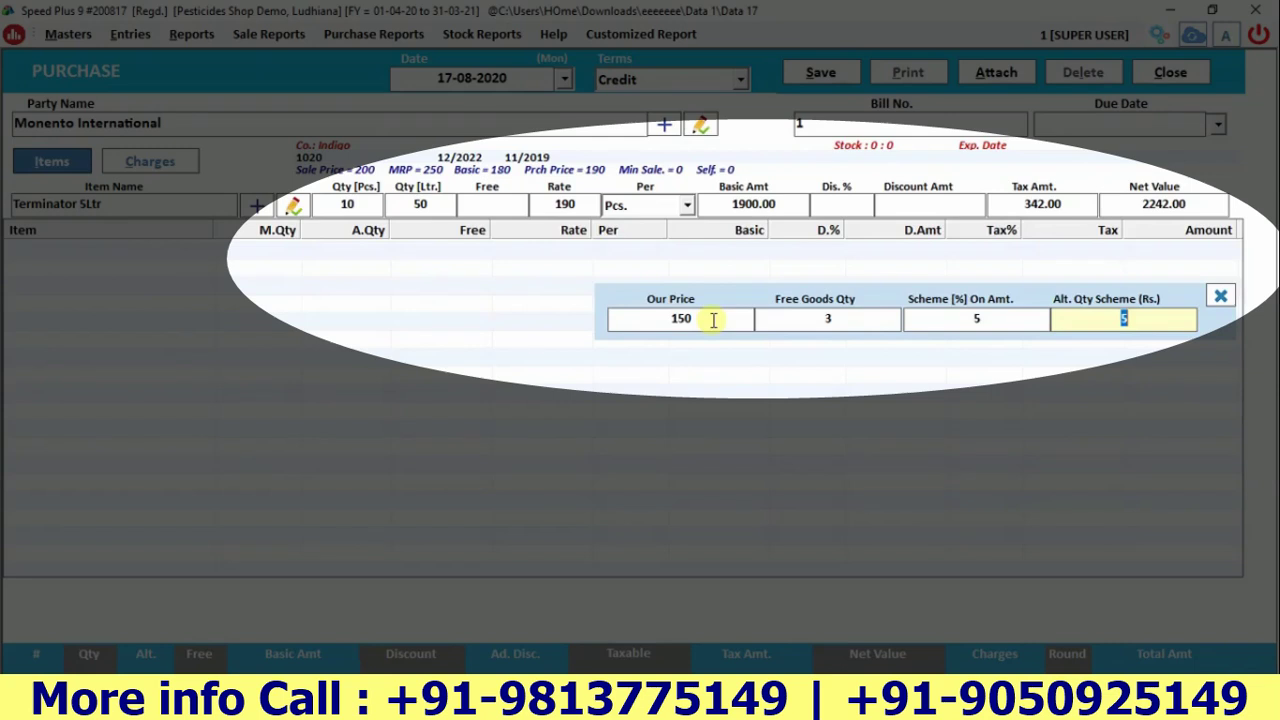
Accept the company scheme details for the Terminator 5Ltr line and save the Monento International purchase.
{"action": "key", "text": "Return"}
{"action": "key", "text": "Return"}
{"action": "key", "text": "Return"}
{"action": "key", "text": "Return"}
{"action": "key", "text": "Return"}
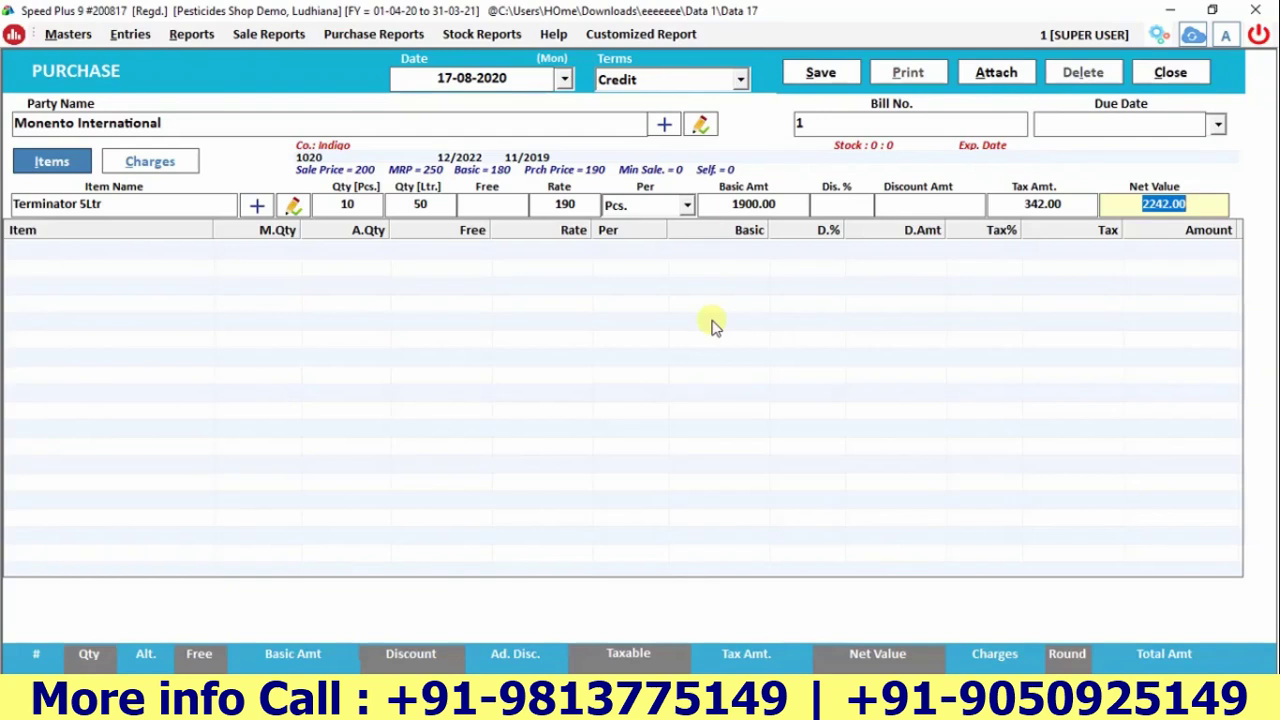
{"action": "key", "text": "Return"}
{"action": "left_click", "coordinate": [820, 72]}
{"action": "left_click", "coordinate": [689, 414]}
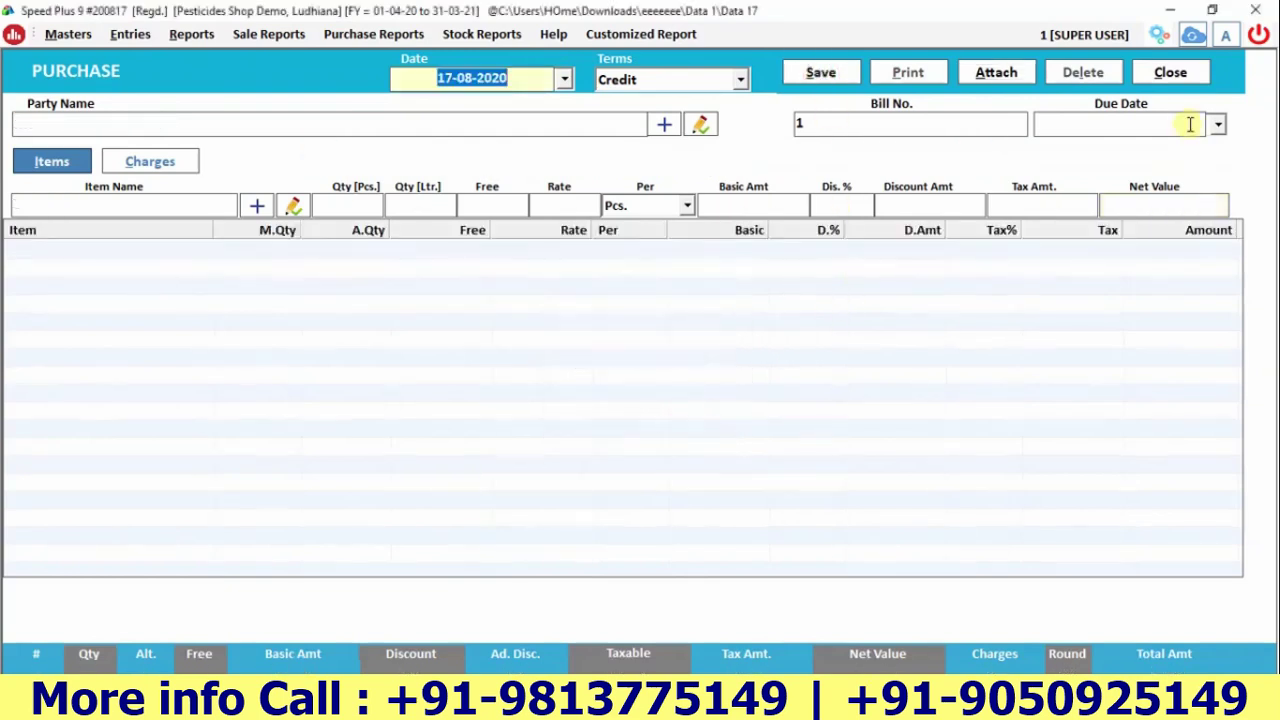
Close the purchase entry and view the Monento International ledger for 17-08-2020.
{"action": "left_click", "coordinate": [1170, 72]}
{"action": "left_click", "coordinate": [191, 34]}
{"action": "left_click", "coordinate": [213, 260]}
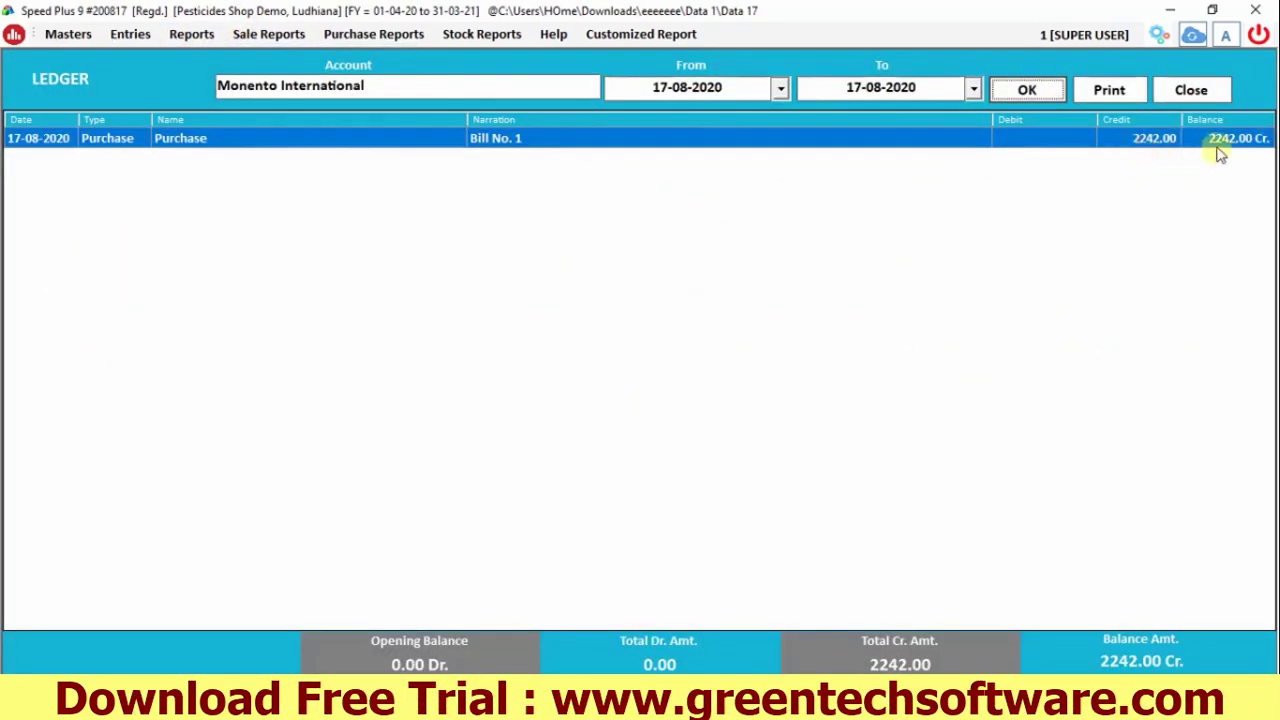
{"action": "left_click", "coordinate": [1191, 90]}
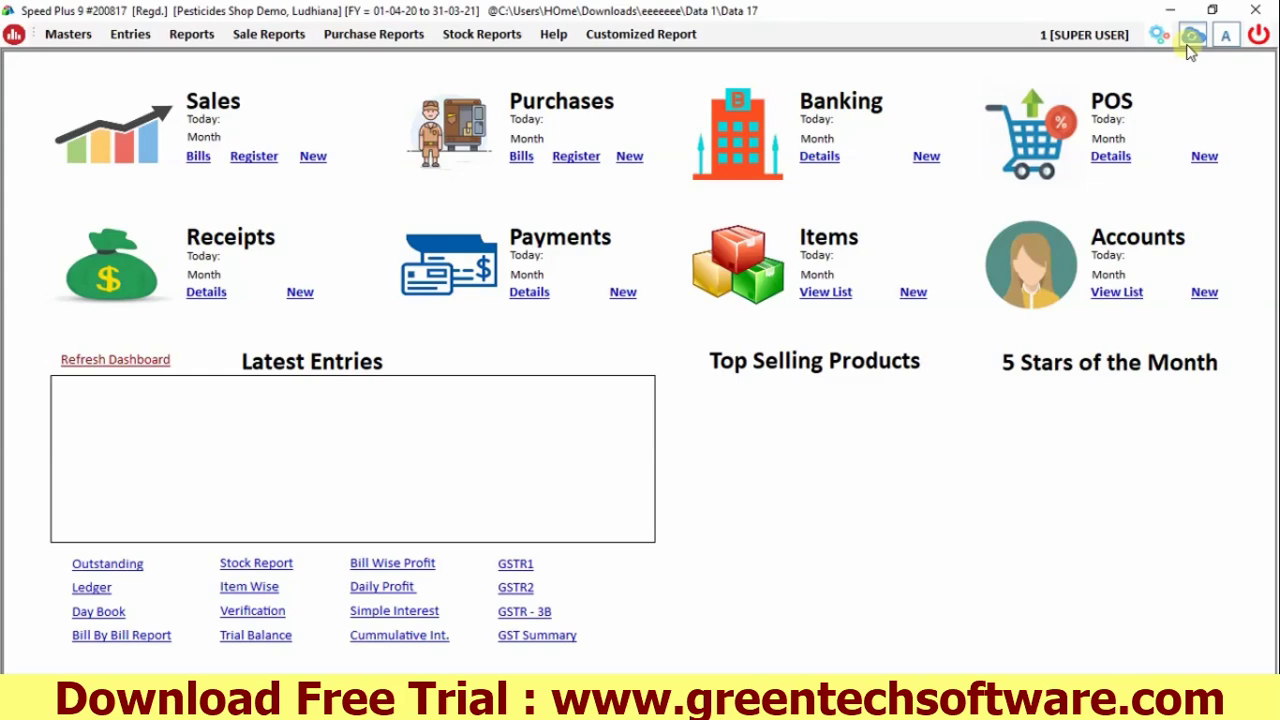
View the Company Ledger rate difference report for Monento International for 17-08-2020, checking its purchase entry.
{"action": "left_click", "coordinate": [188, 35]}
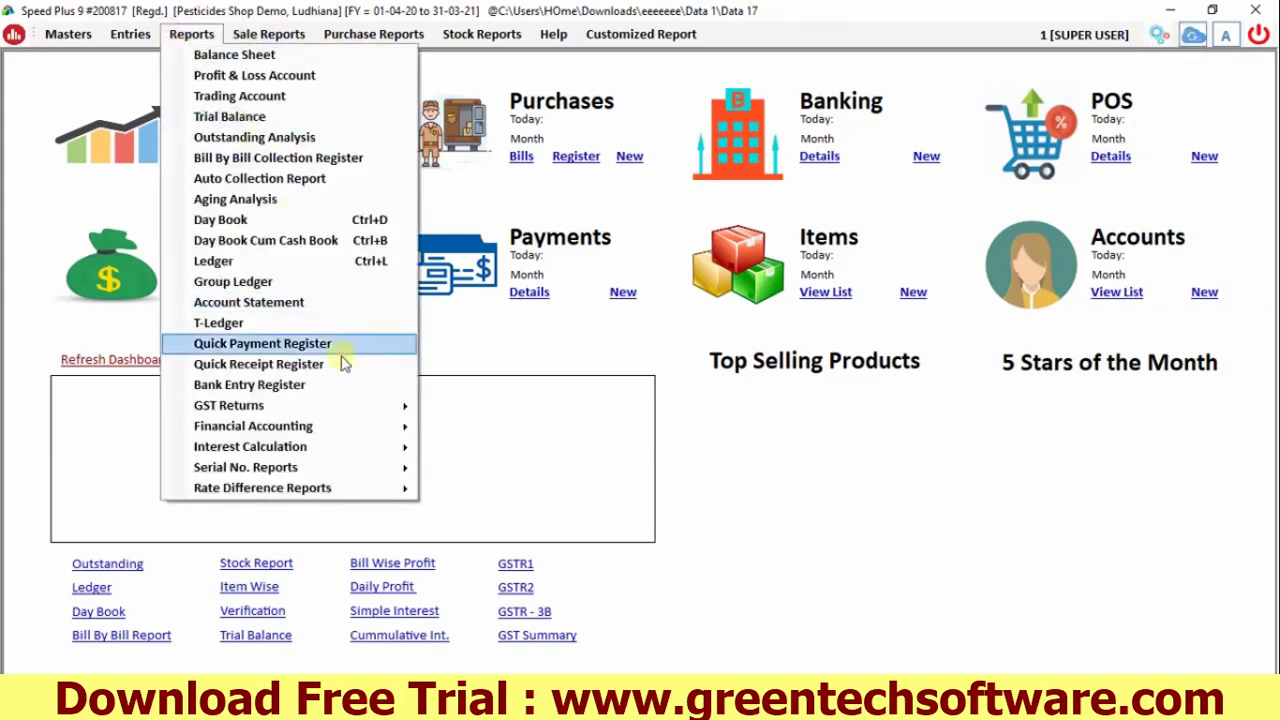
{"action": "mouse_move", "coordinate": [349, 491]}
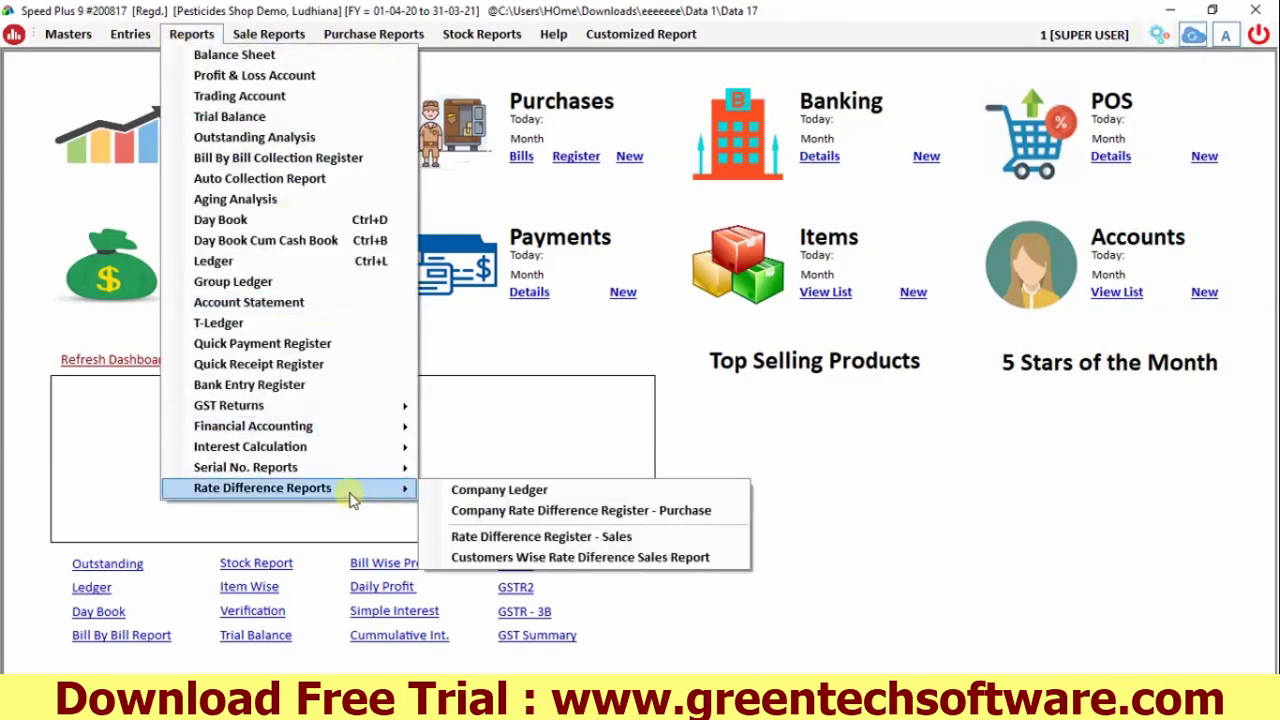
{"action": "left_click", "coordinate": [521, 492]}
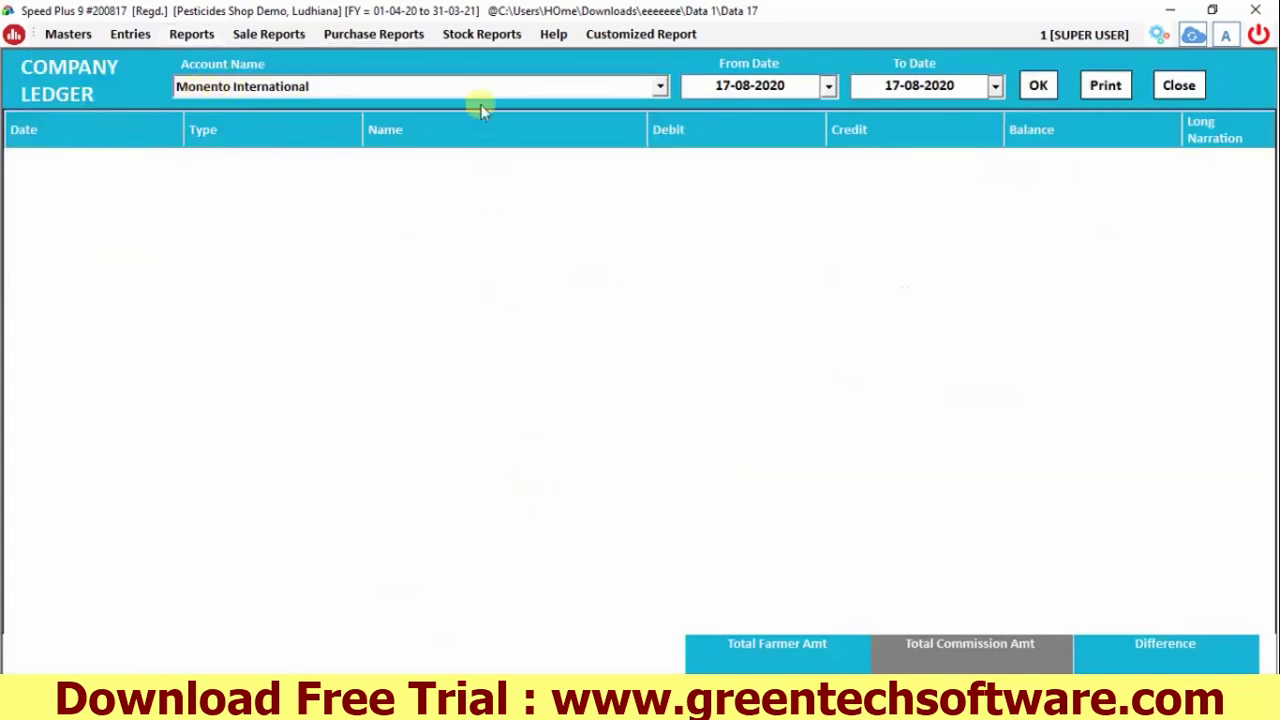
{"action": "left_click", "coordinate": [437, 92]}
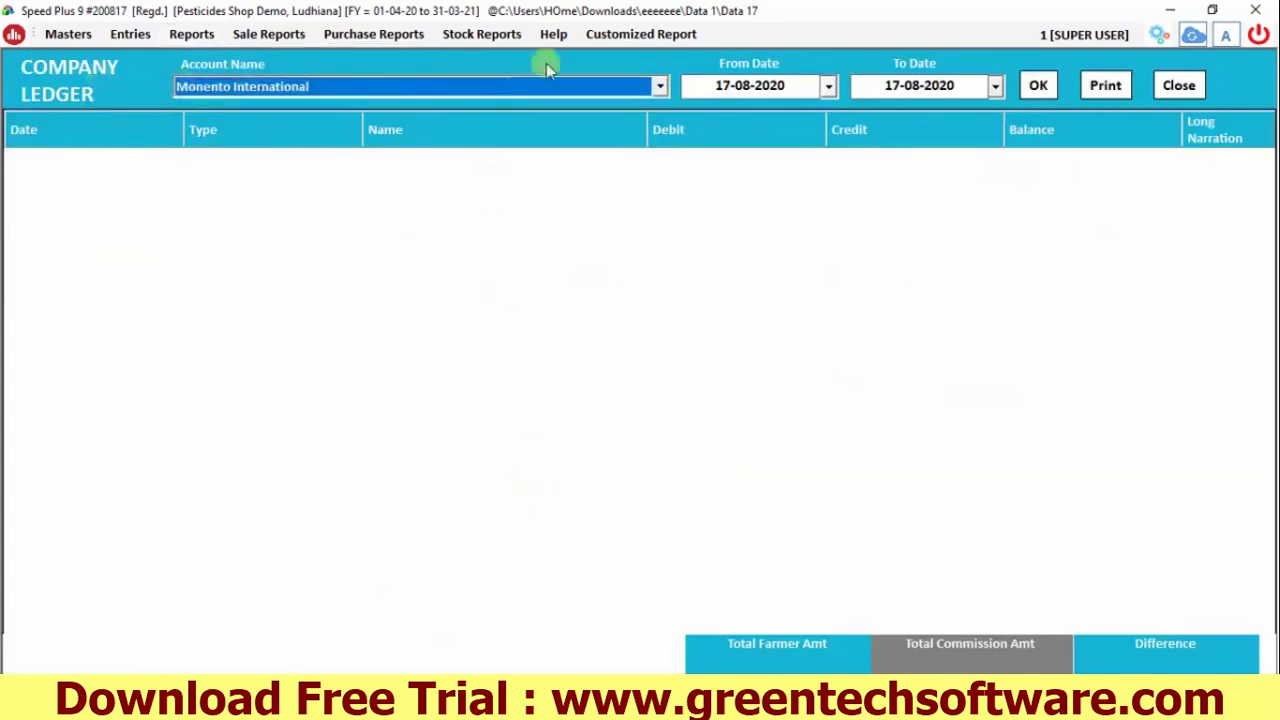
{"action": "left_click", "coordinate": [1030, 85]}
{"action": "left_click", "coordinate": [160, 180]}
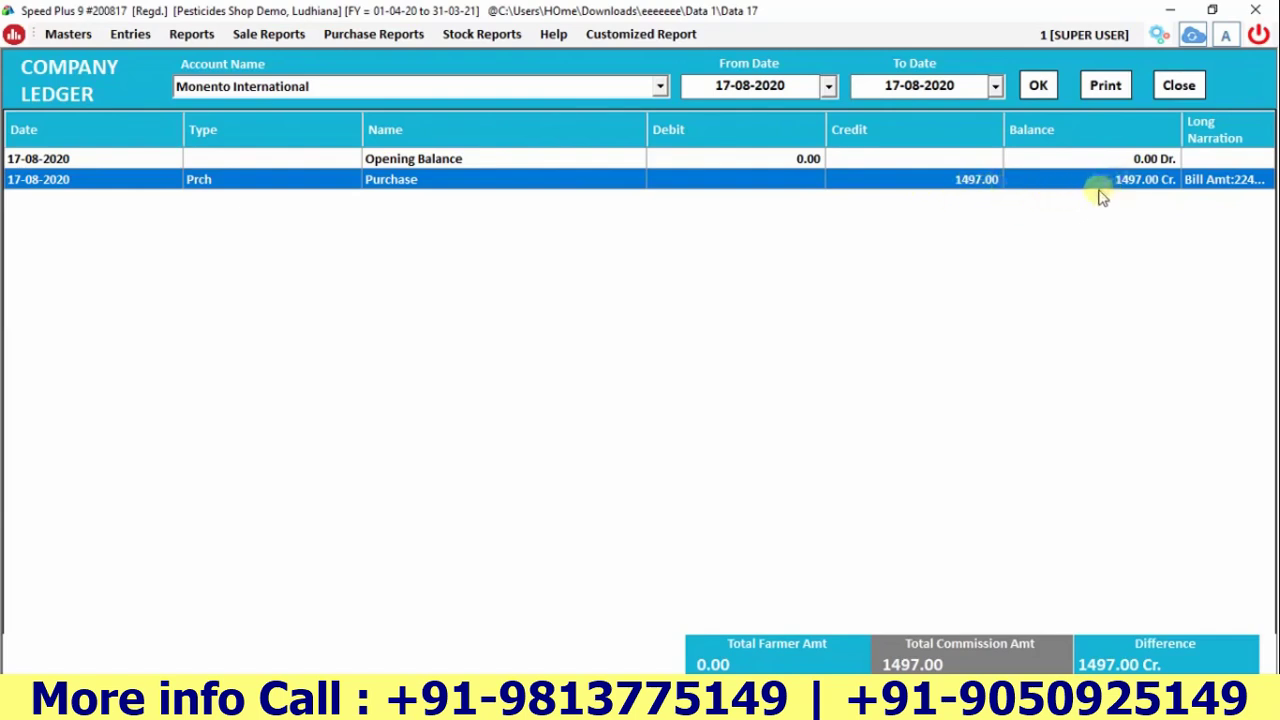
{"action": "left_click", "coordinate": [1177, 86]}
Generate the Company Rate Difference Register - Purchase for Monento International for 17-08-2020 and examine its price, scheme and total differences.
{"action": "left_click", "coordinate": [191, 34]}
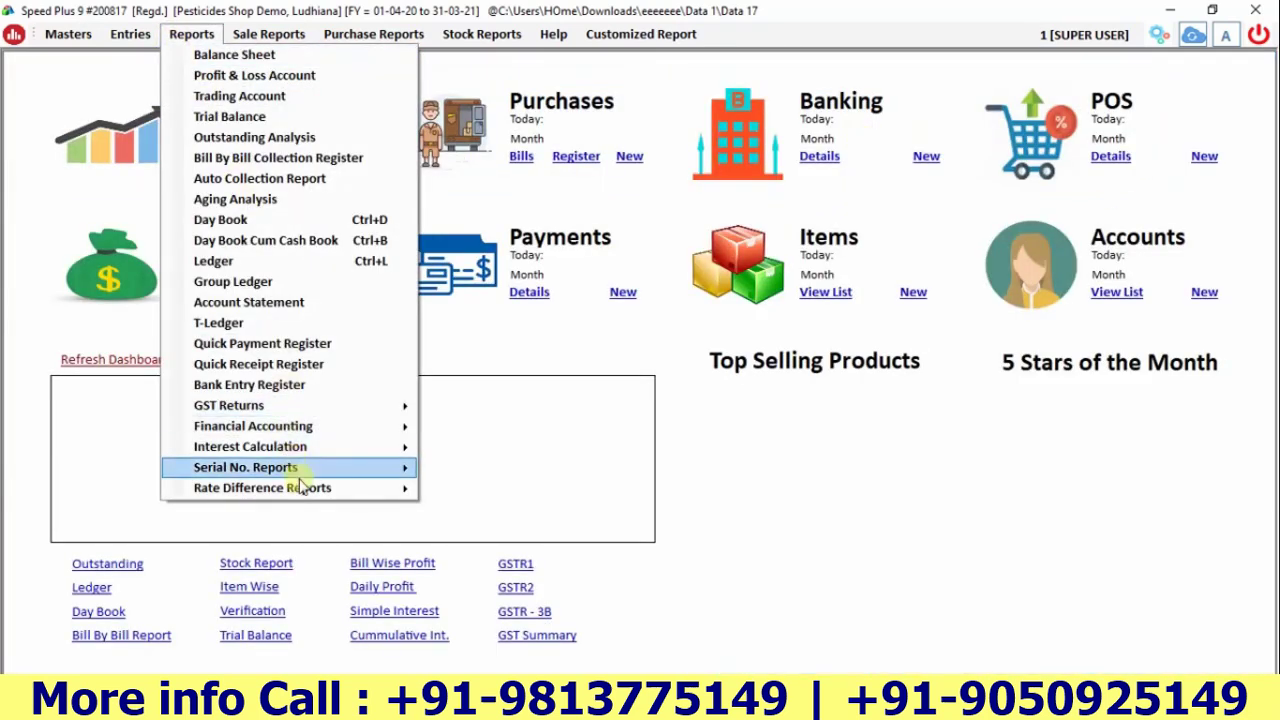
{"action": "mouse_move", "coordinate": [300, 488]}
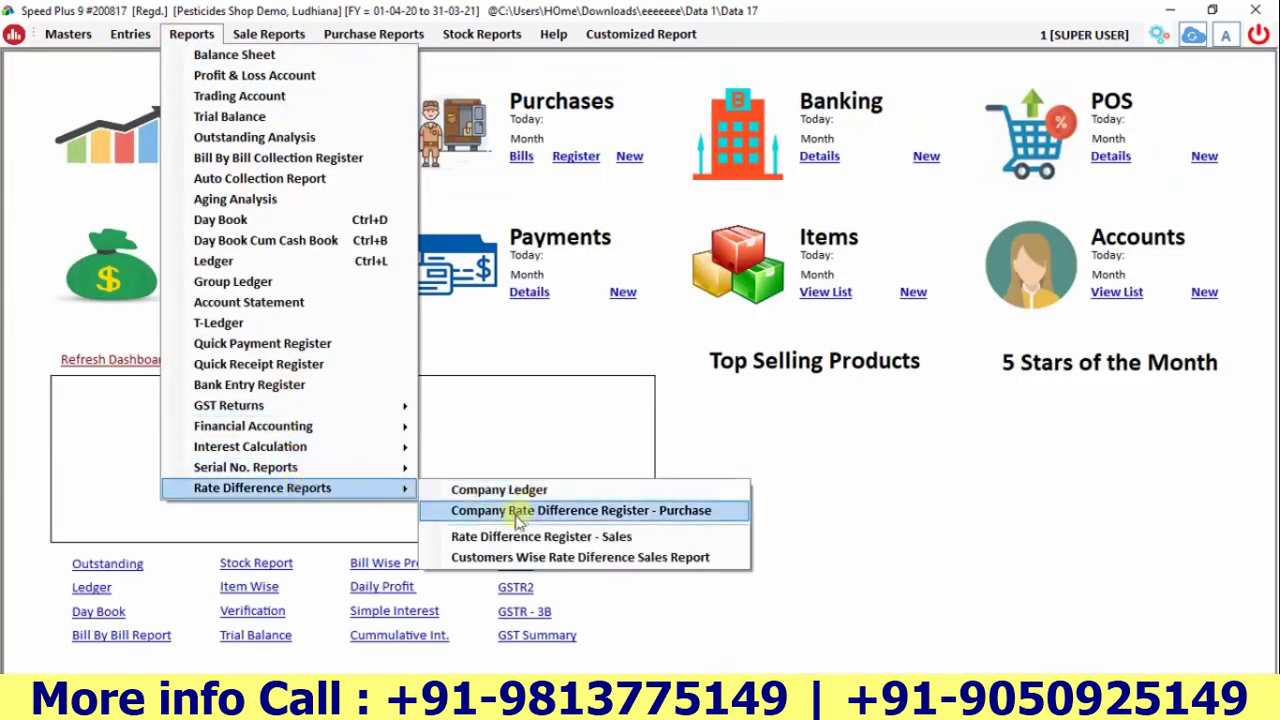
{"action": "left_click", "coordinate": [688, 521]}
{"action": "left_click", "coordinate": [455, 165]}
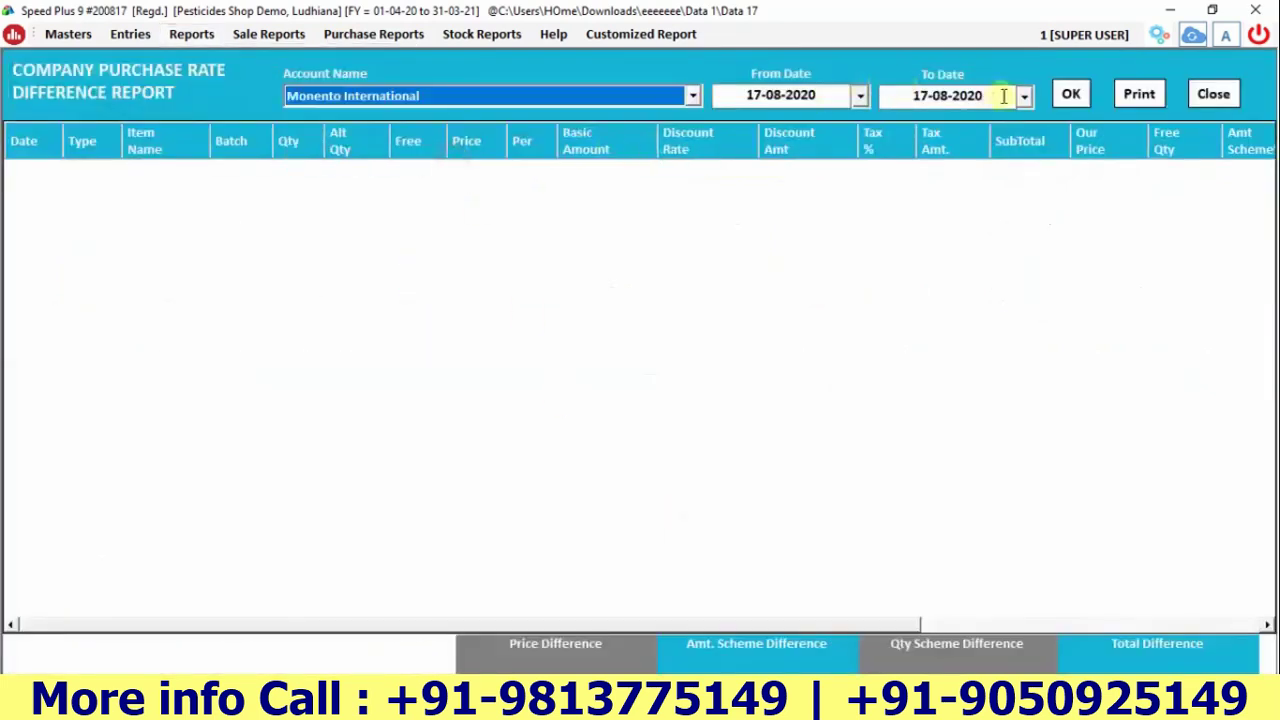
{"action": "key", "text": "Return"}
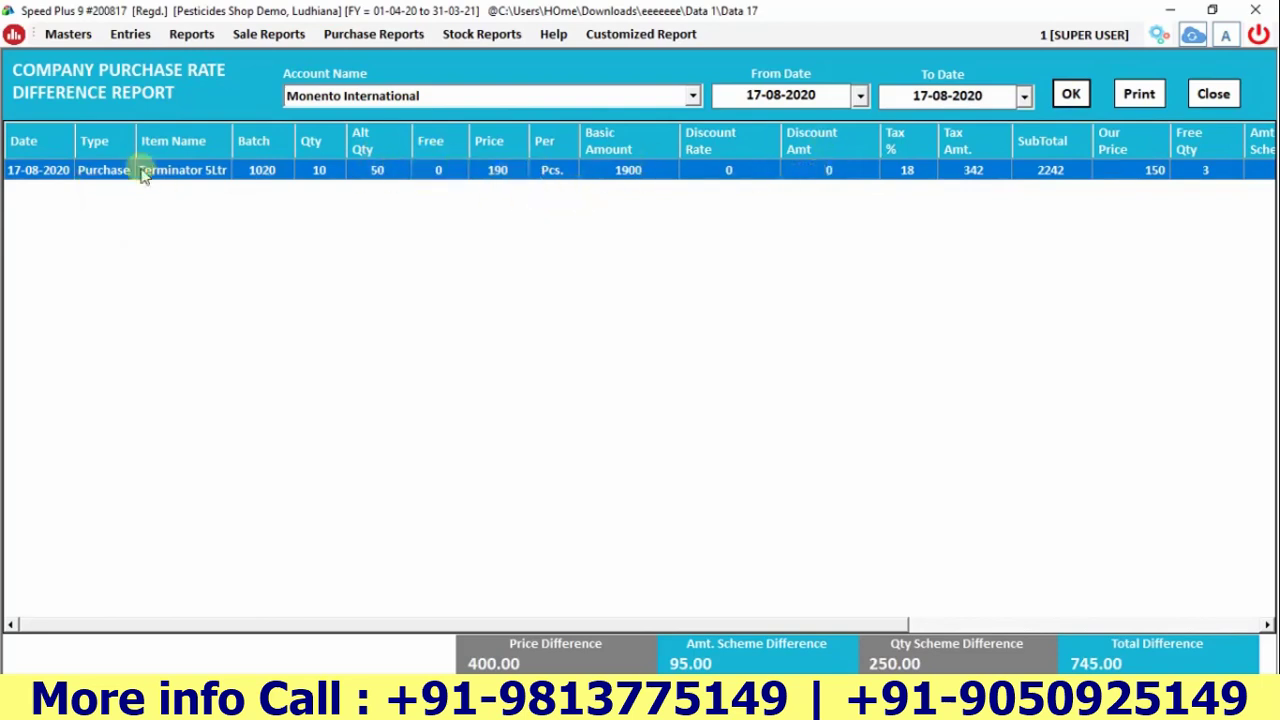
{"action": "left_click", "coordinate": [262, 172]}
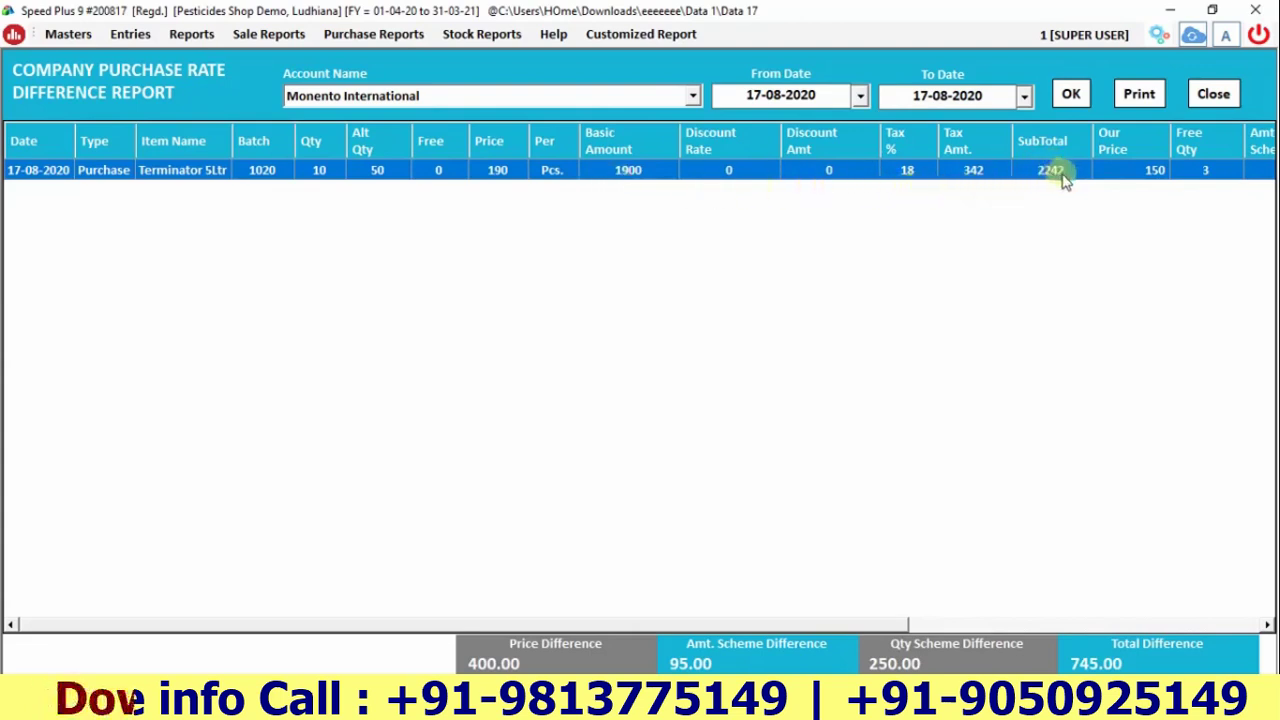
{"action": "left_click_drag", "start_coordinate": [871, 628], "coordinate": [1220, 615]}
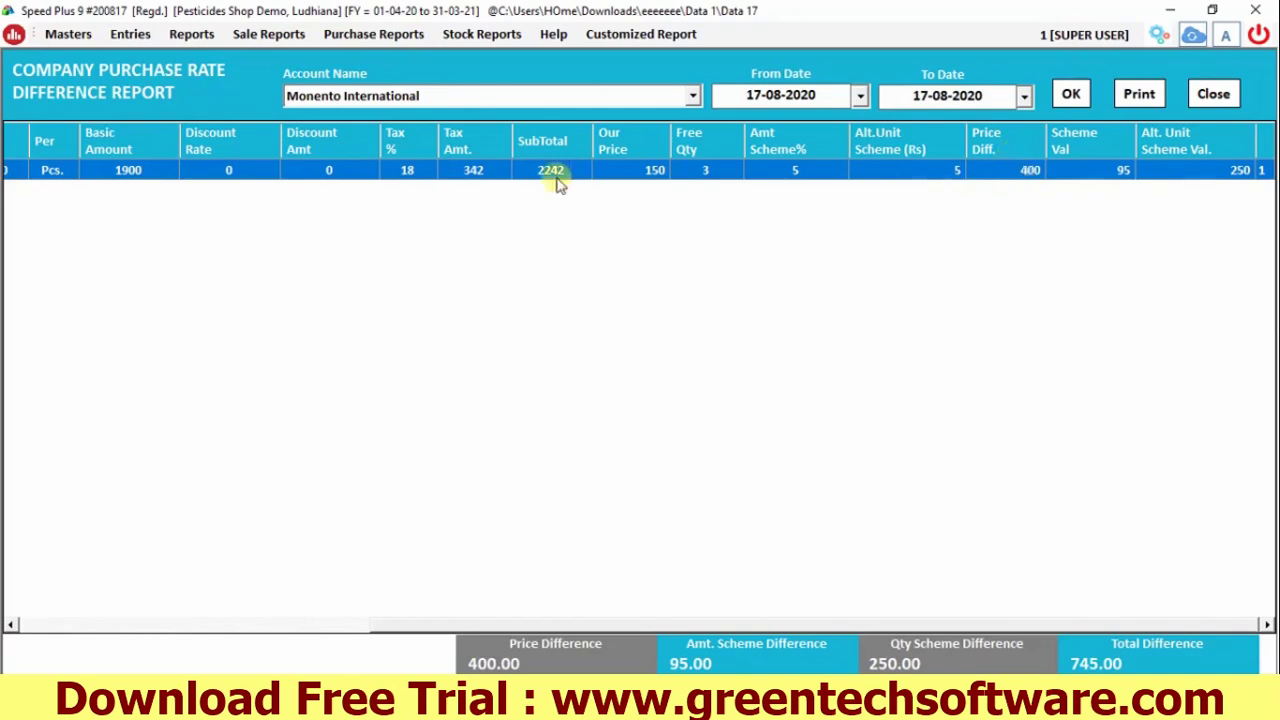
{"action": "left_click_drag", "start_coordinate": [705, 621], "coordinate": [628, 620]}
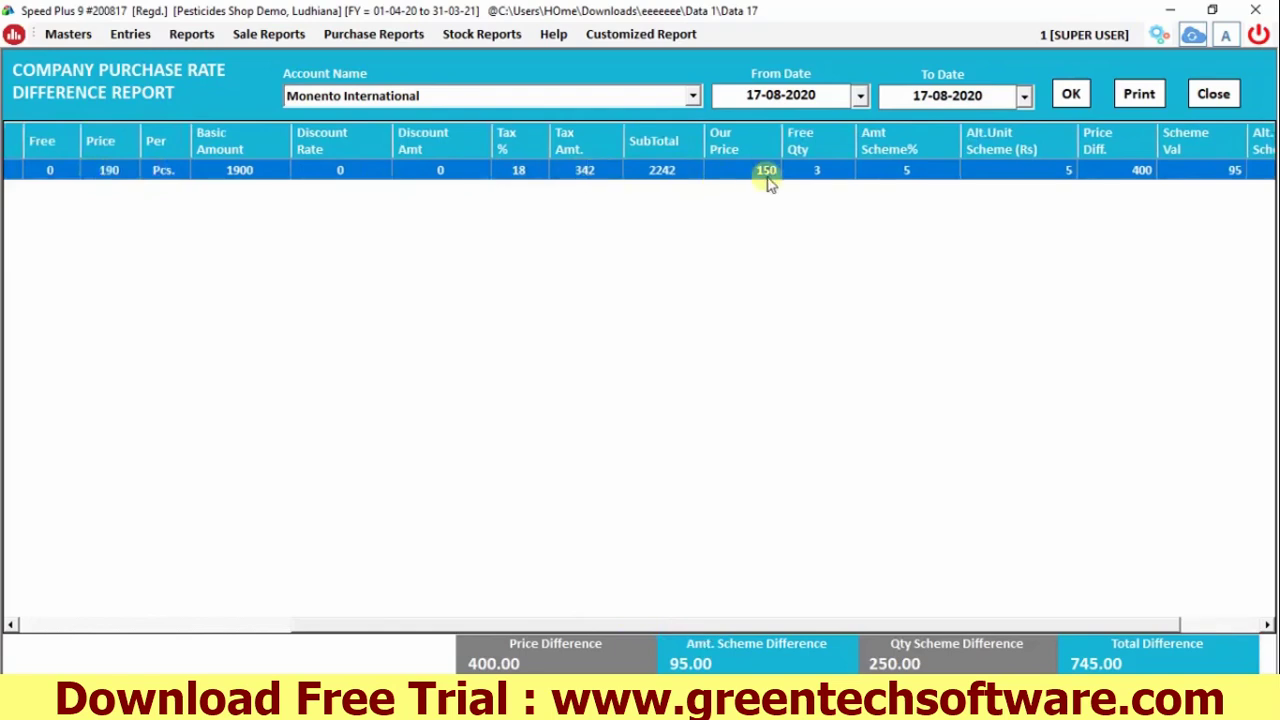
{"action": "left_click_drag", "start_coordinate": [1072, 623], "coordinate": [1171, 616]}
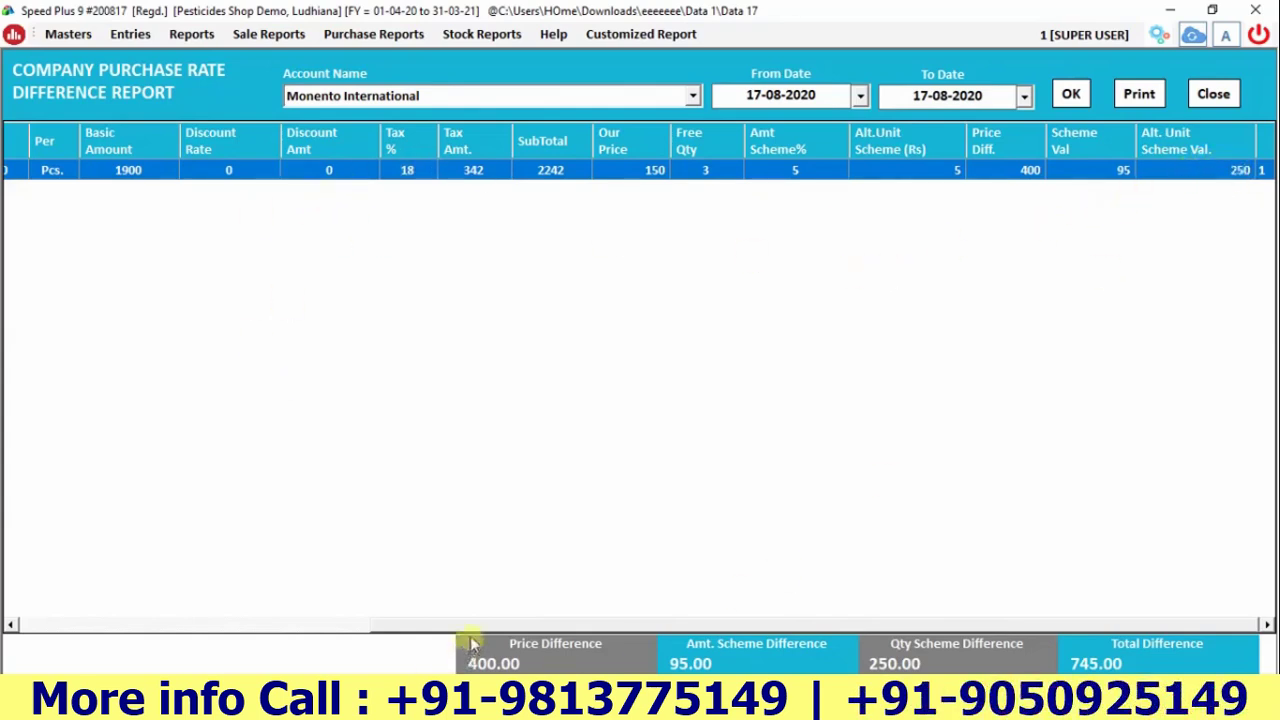
{"action": "double_click", "coordinate": [933, 663]}
{"action": "double_click", "coordinate": [1100, 663]}
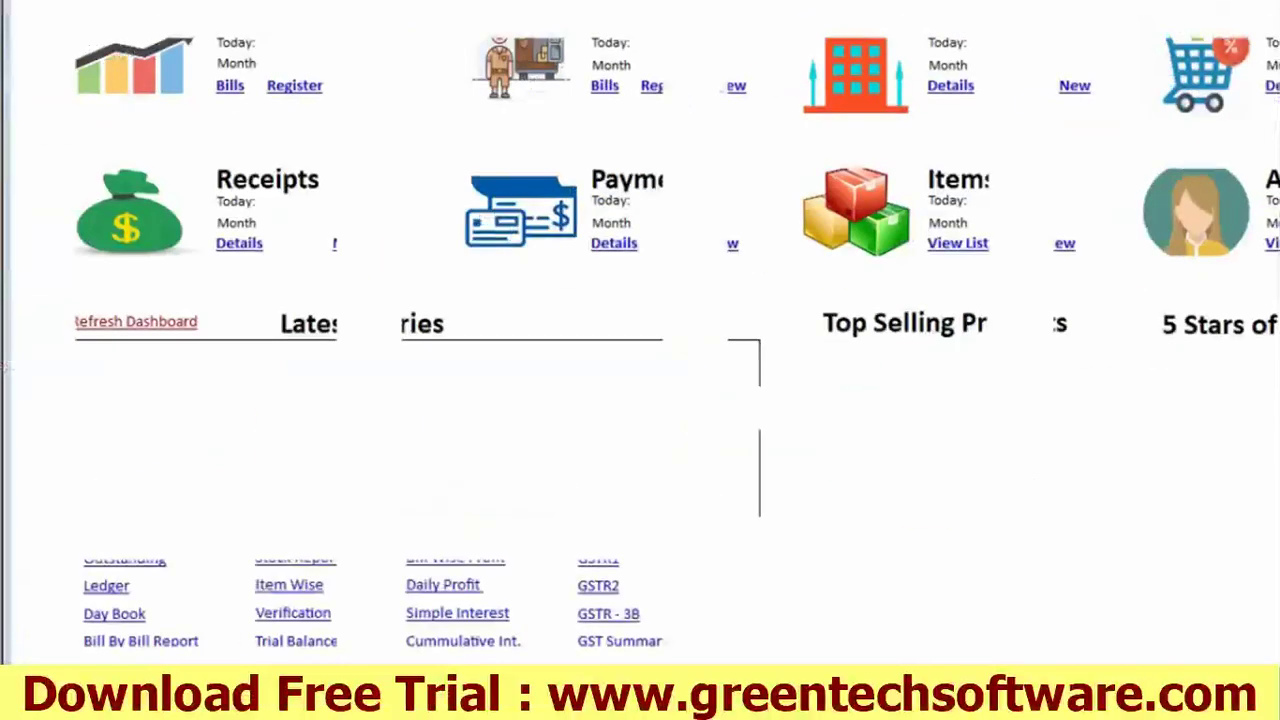
Turn on Show Committment Price in Sales in the general options.
{"action": "left_click", "coordinate": [897, 72]}
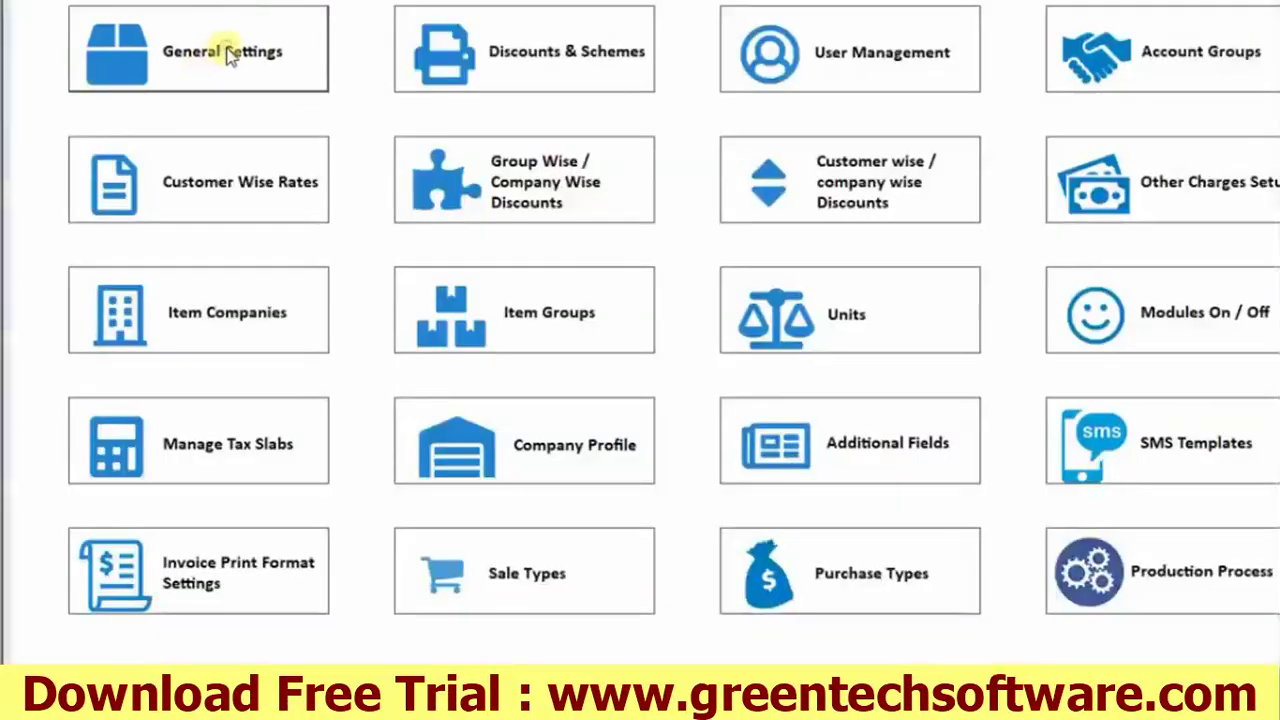
{"action": "left_click", "coordinate": [228, 56]}
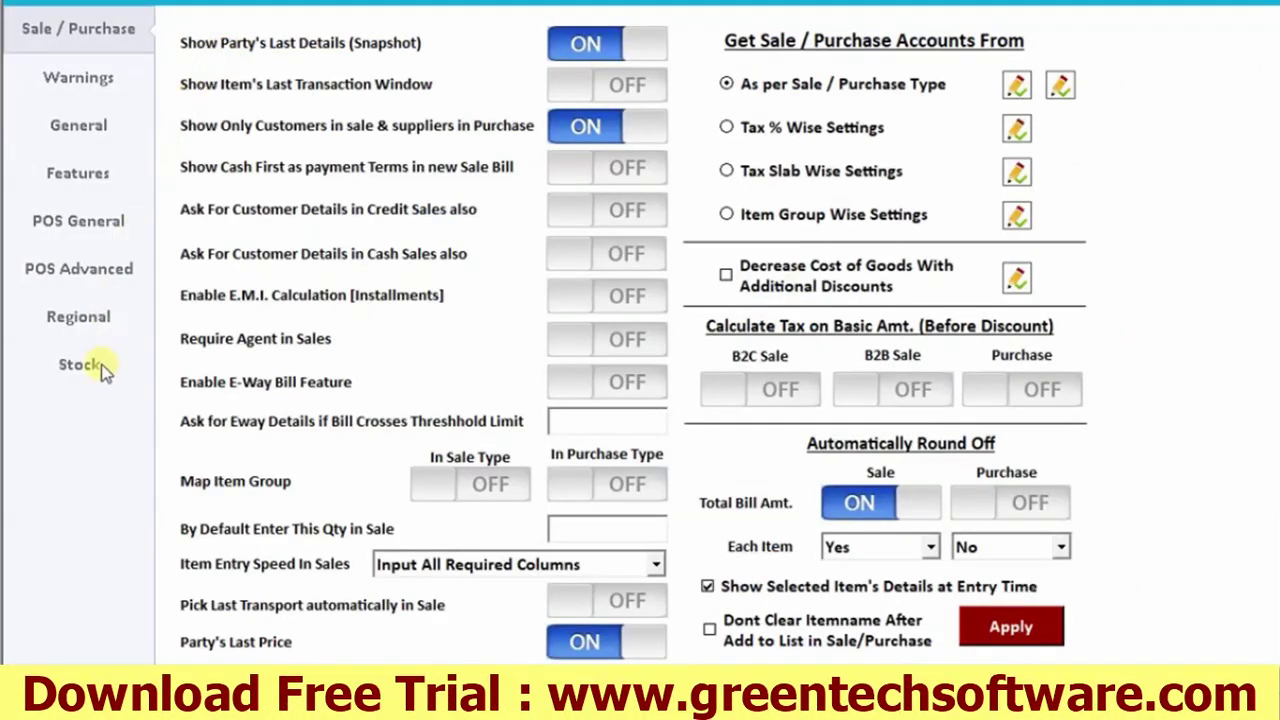
{"action": "left_click", "coordinate": [100, 128]}
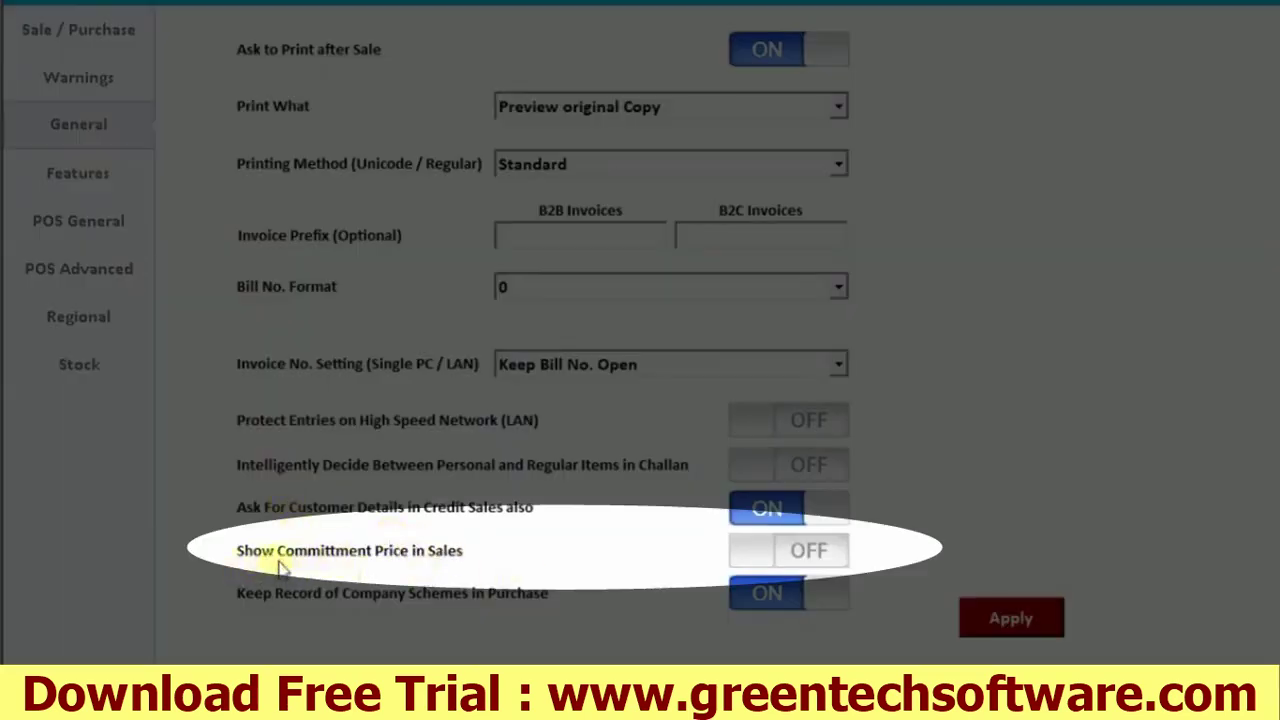
{"action": "left_click", "coordinate": [797, 563]}
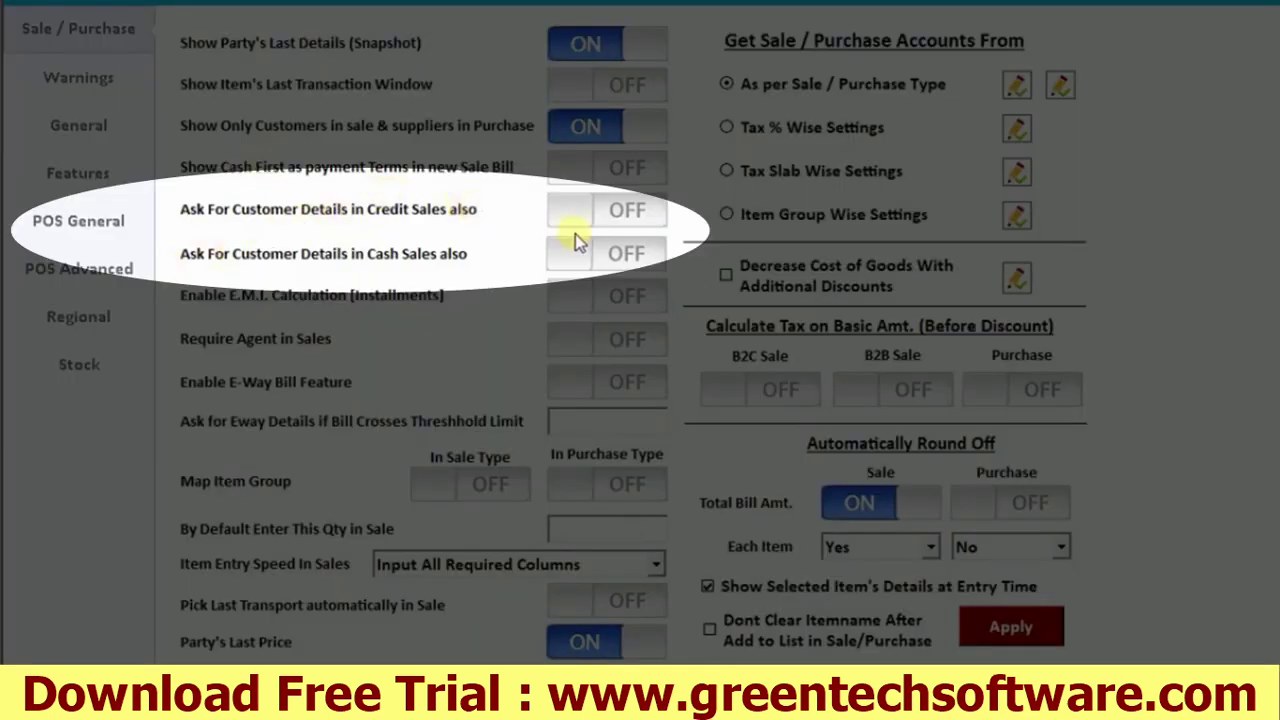
Enable asking for customer details in both credit and cash sales, and apply the Sale / Purchase options.
{"action": "left_click", "coordinate": [615, 218]}
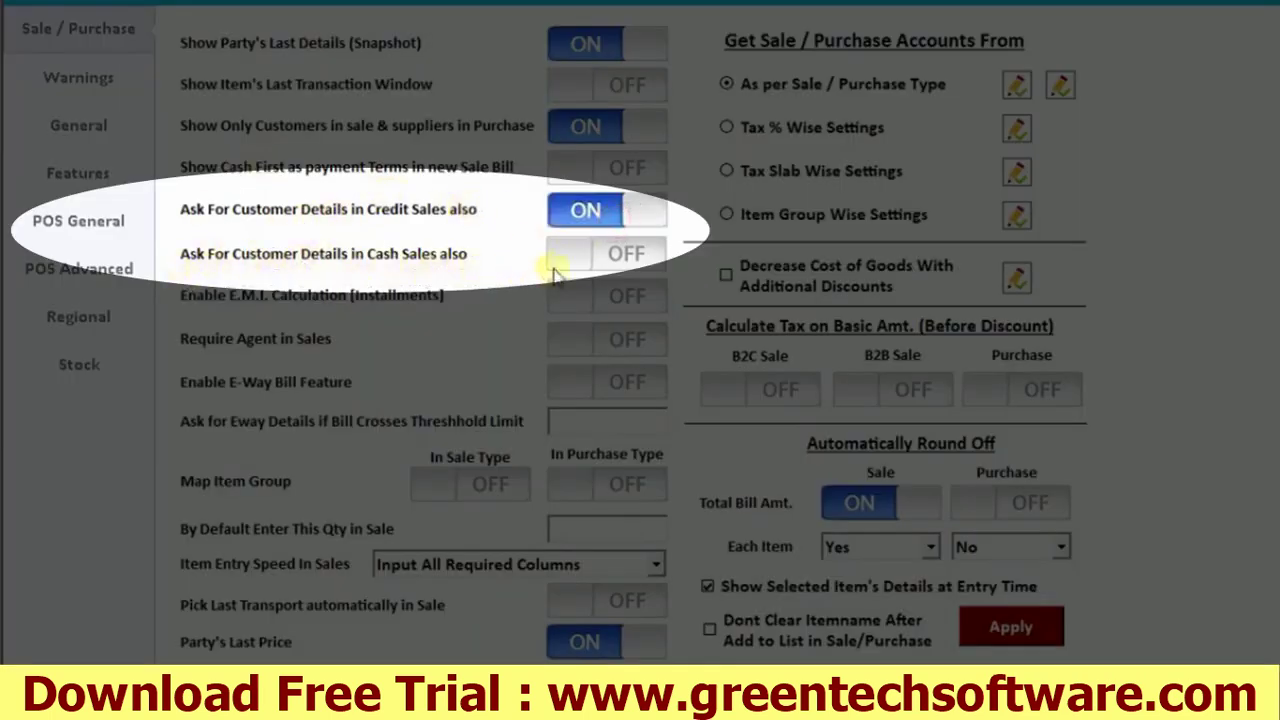
{"action": "left_click", "coordinate": [594, 262]}
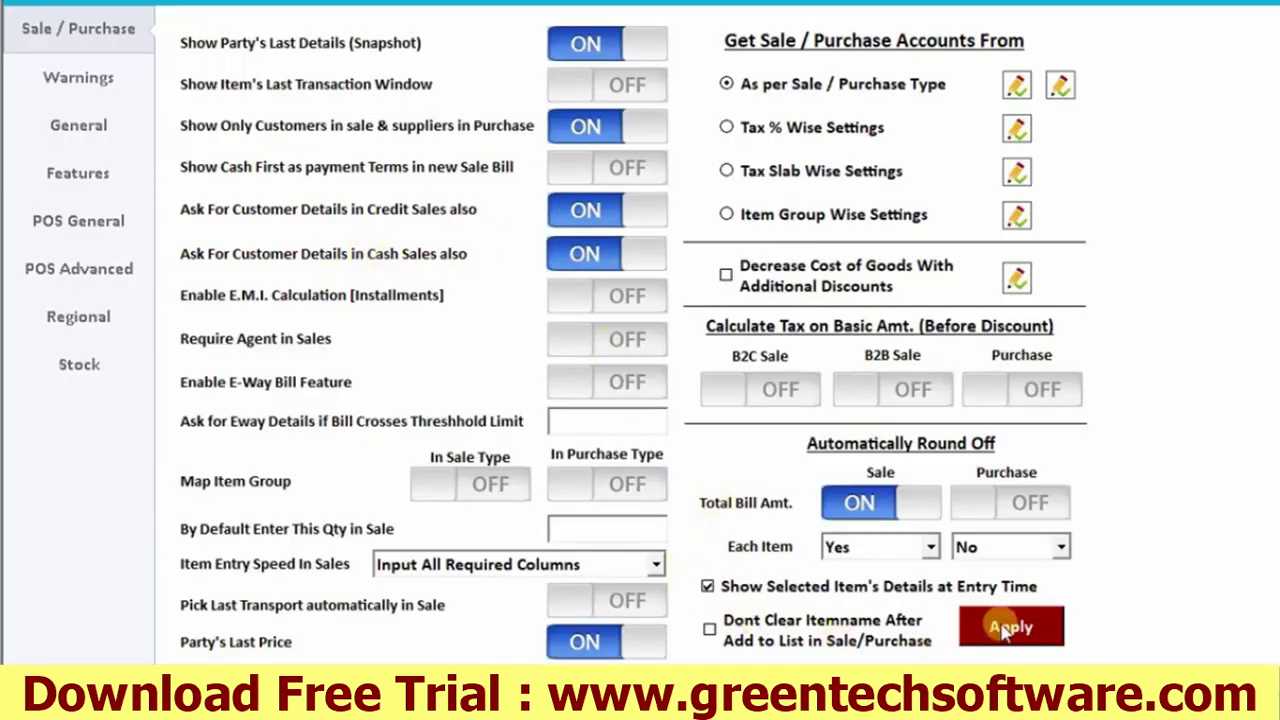
{"action": "left_click", "coordinate": [1008, 628]}
{"action": "left_click", "coordinate": [750, 371]}
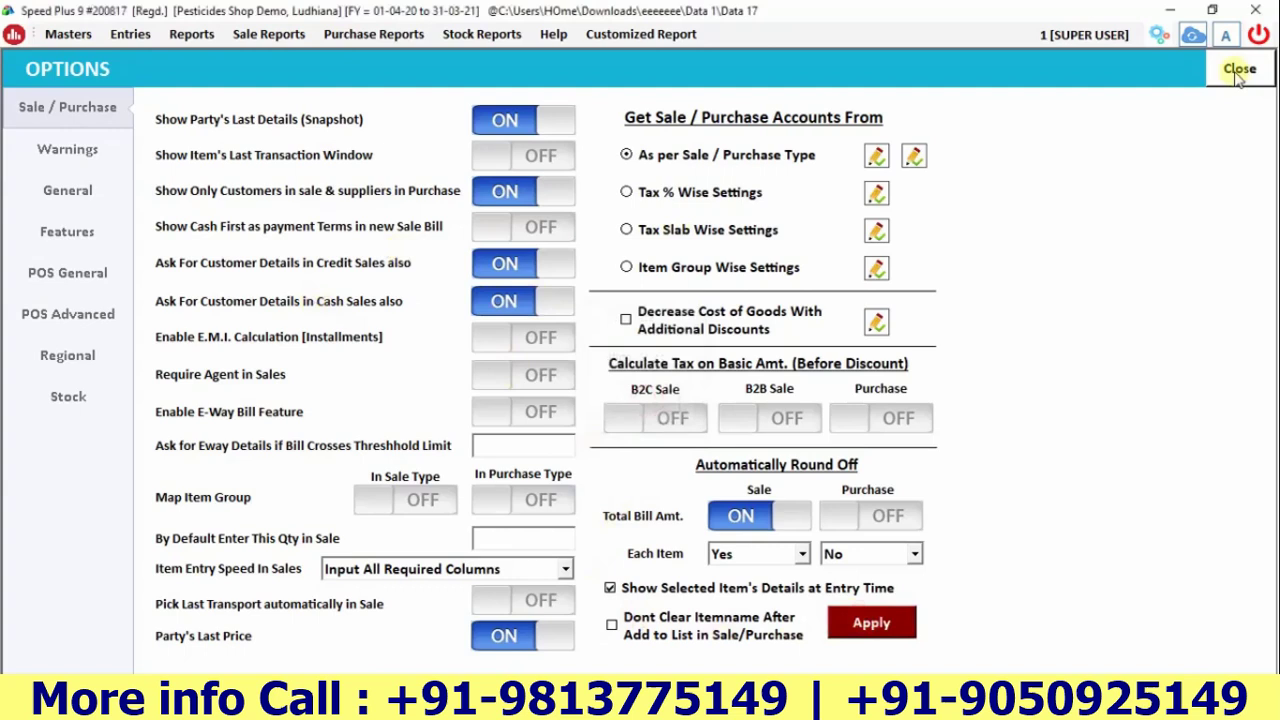
{"action": "left_click", "coordinate": [1240, 69]}
Create and save a commission agent's customer account as the party of a new credit sale, and enter the customer's name in its customer details.
{"action": "left_click", "coordinate": [591, 86]}
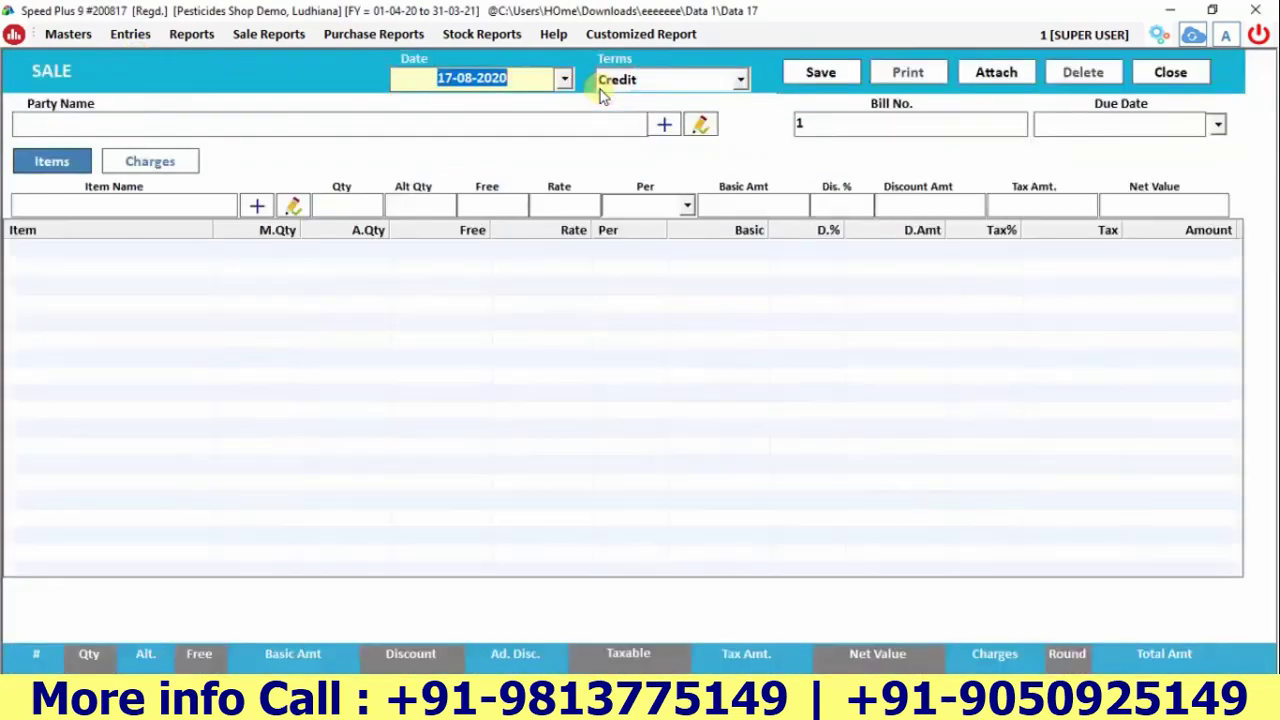
{"action": "key", "text": "Return"}
{"action": "key", "text": "Return"}
{"action": "key", "text": "F3"}
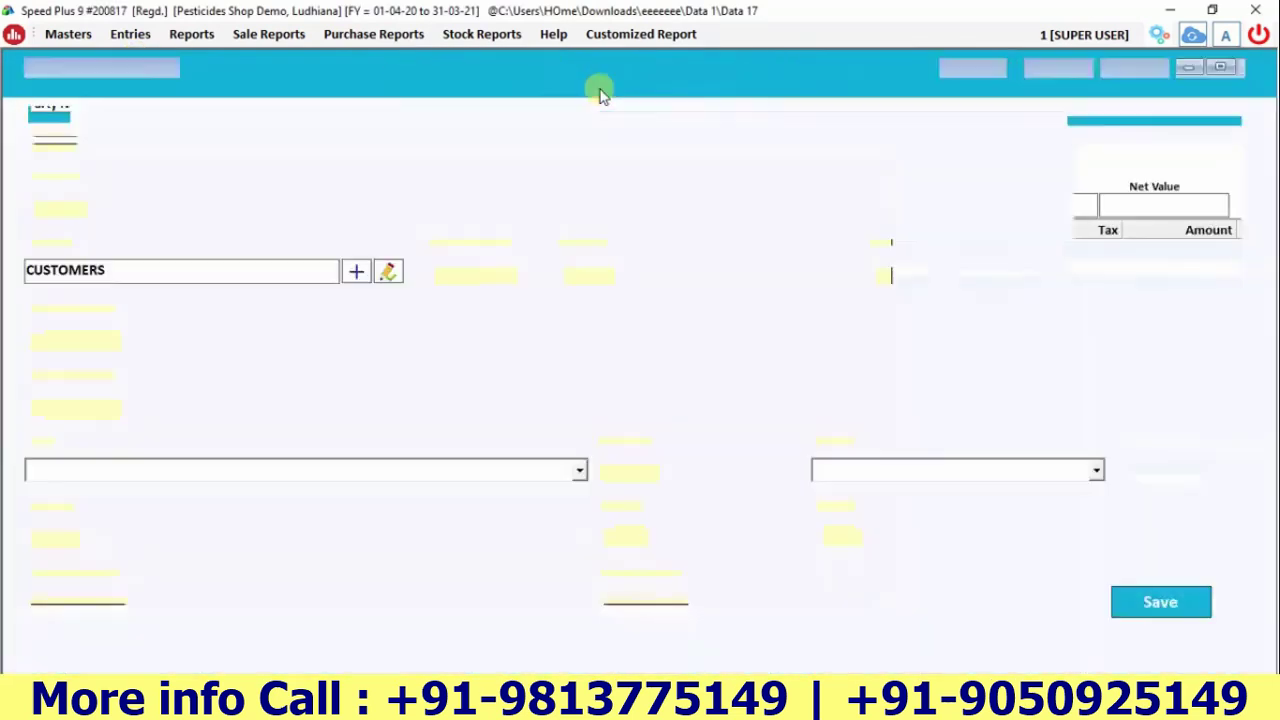
{"action": "type", "text": "Rakesh Kumar Commission Agent"}
{"action": "key", "text": "Return"}
{"action": "key", "text": "Return"}
{"action": "key", "text": "Return"}
{"action": "key", "text": "ctrl+s"}
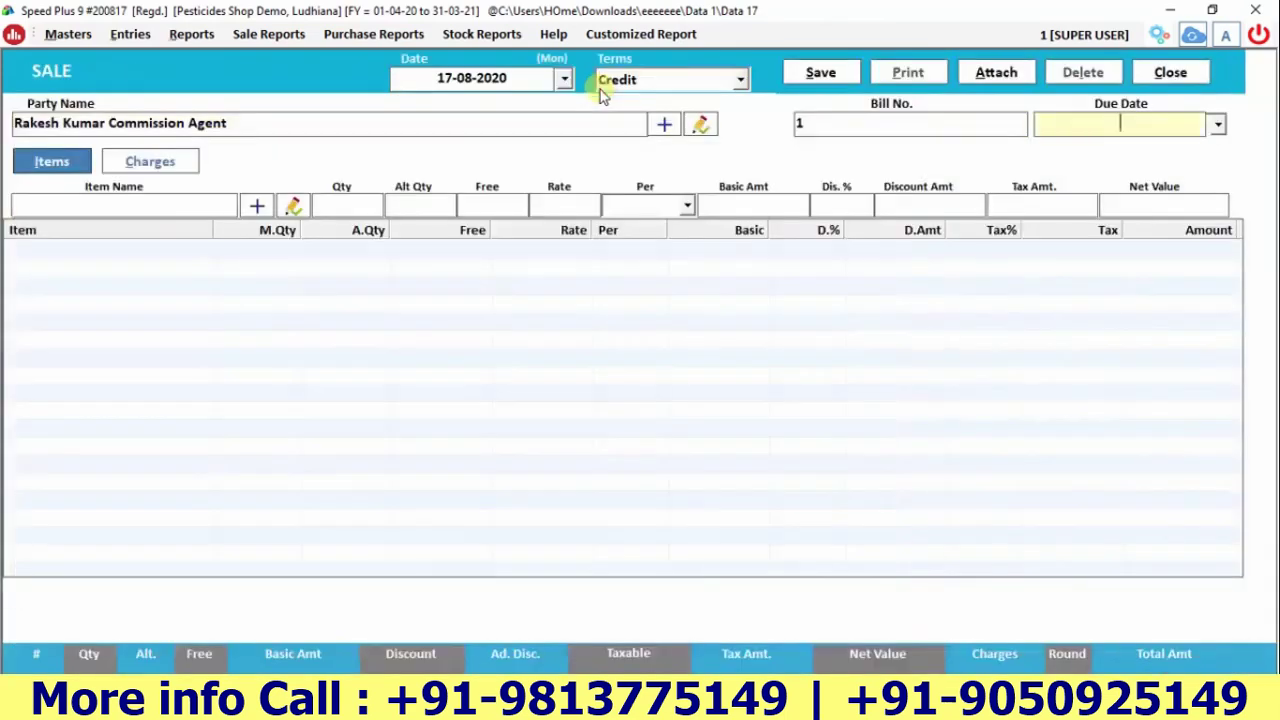
{"action": "key", "text": "Return"}
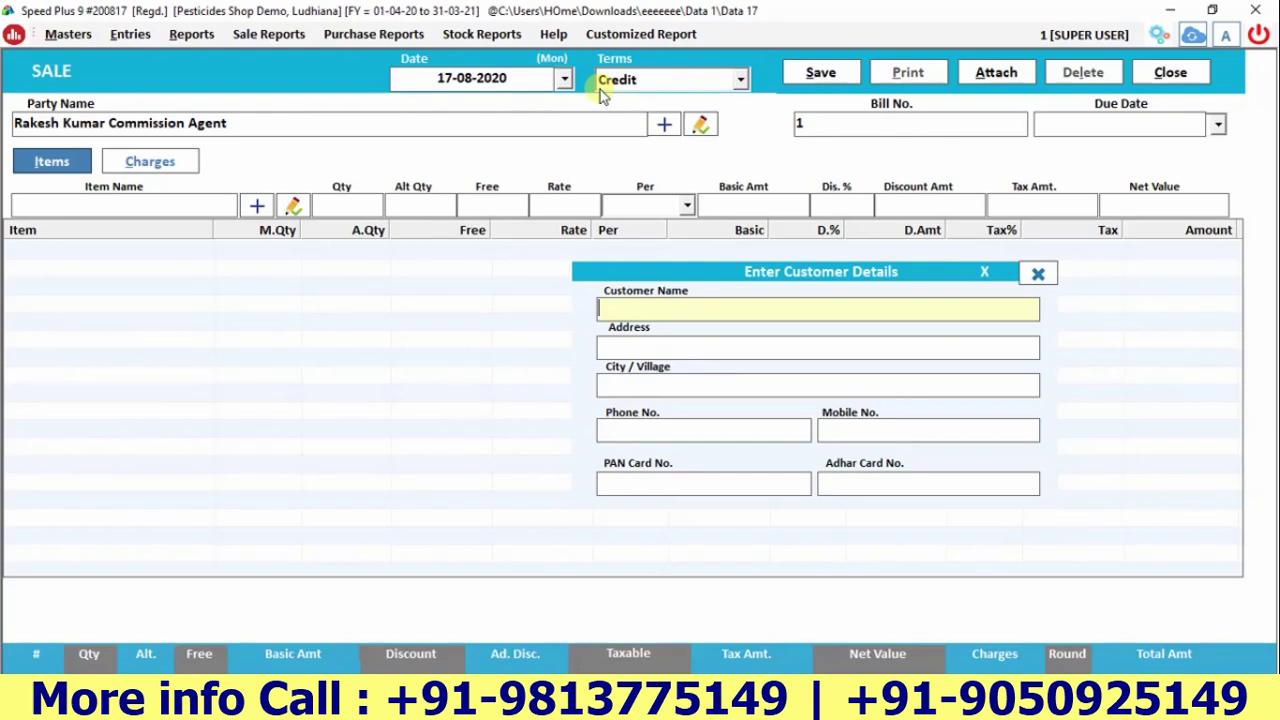
{"action": "type", "text": "Balbir Singh"}
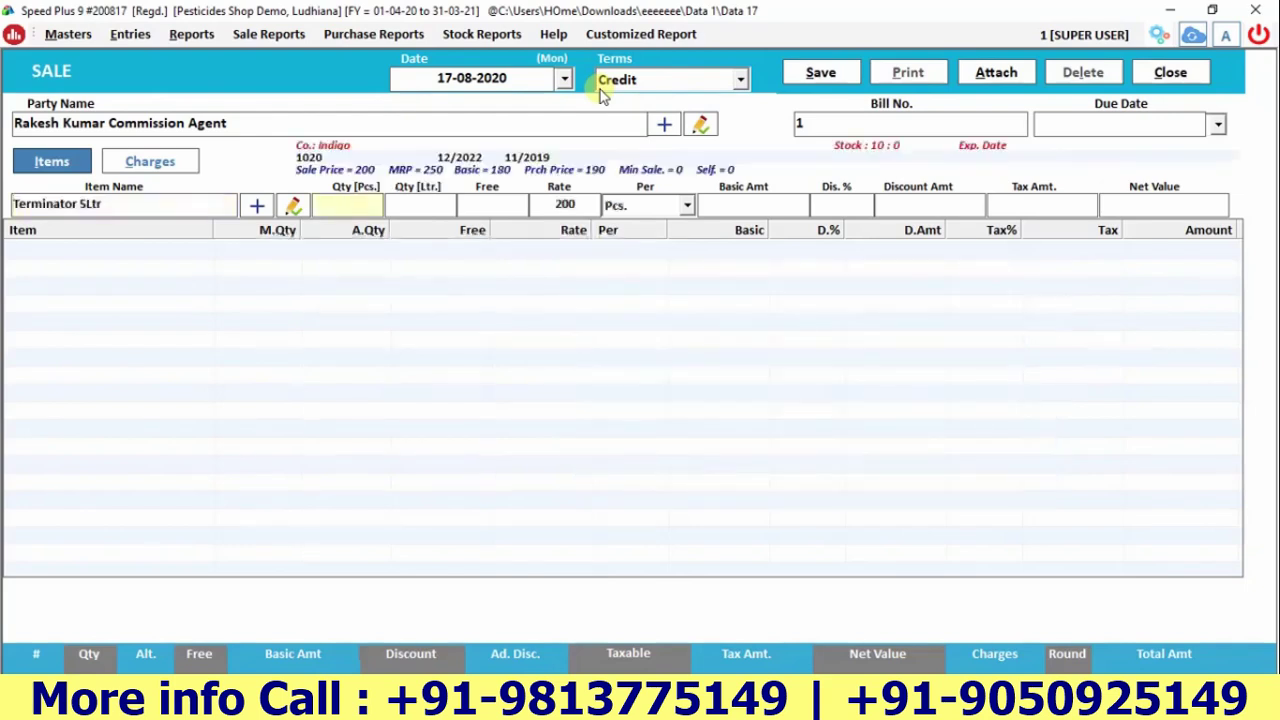
Enter the sale line for Terminator 5Ltr from batch 1020 with quantity 2 Pcs., rate 200 and committed price 150.
{"action": "type", "text": "2"}
{"action": "key", "text": "Return"}
{"action": "key", "text": "Return"}
{"action": "key", "text": "Return"}
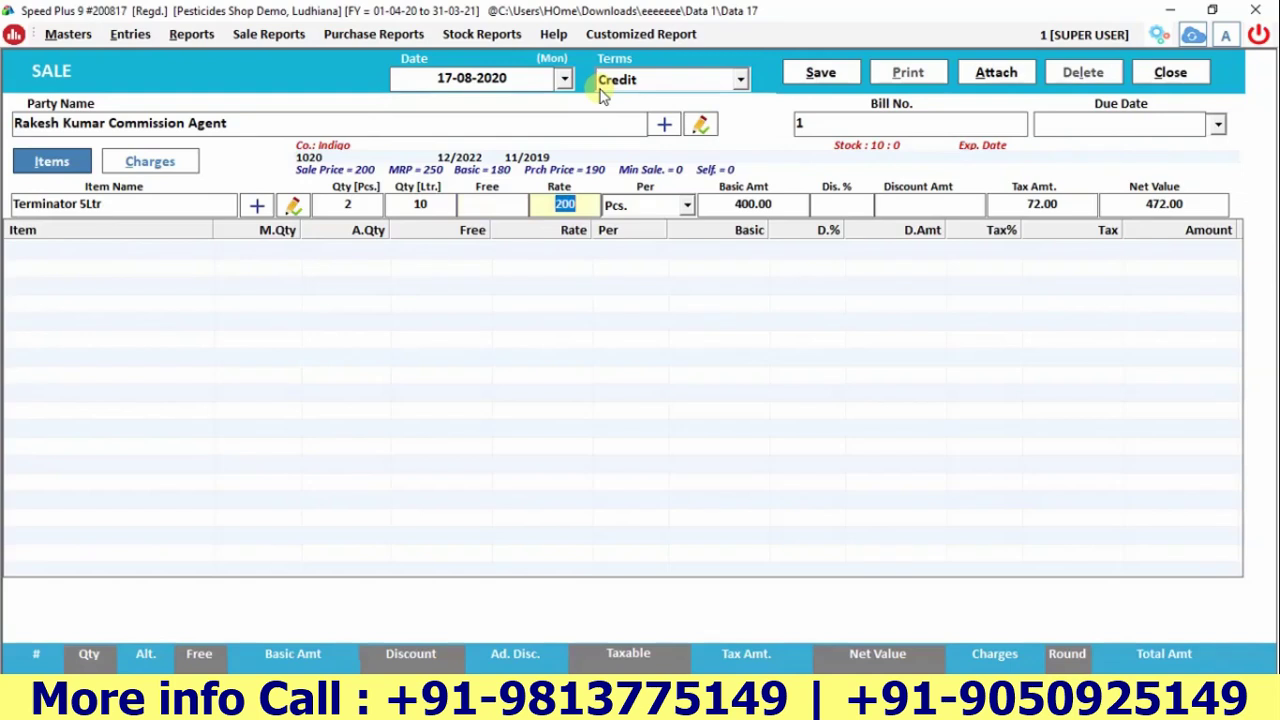
{"action": "key", "text": "Return"}
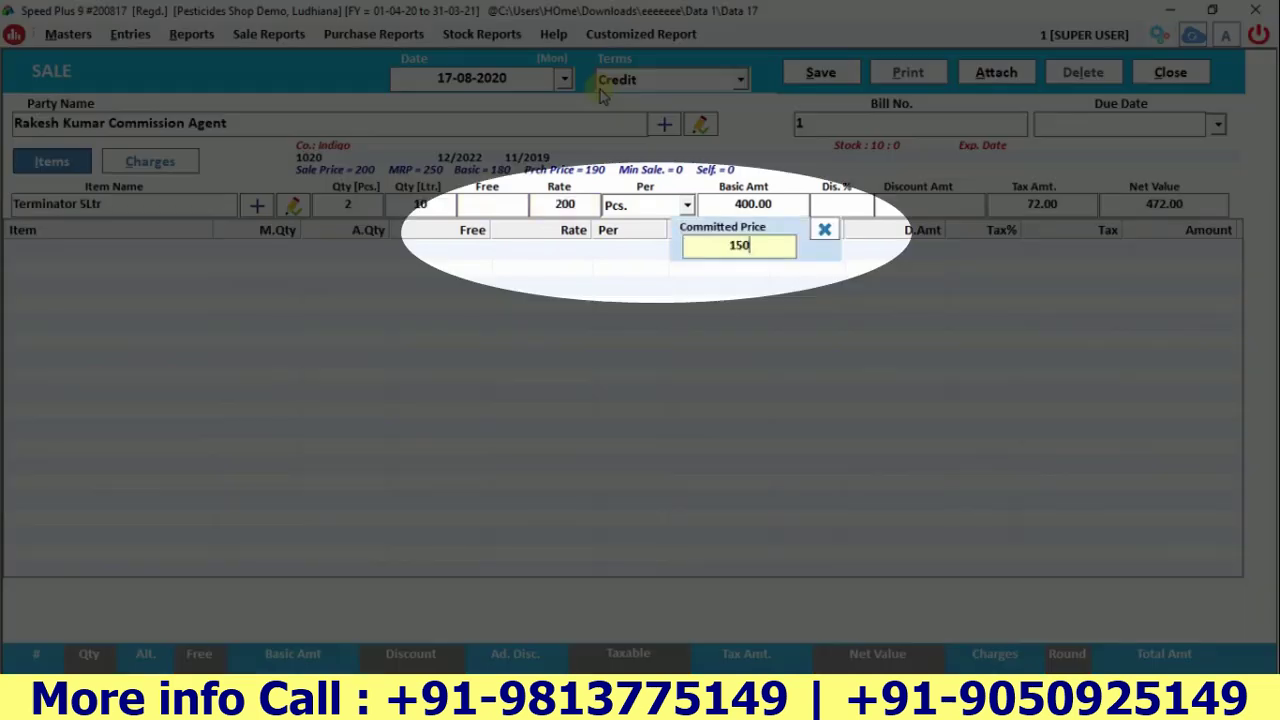
{"action": "key", "text": "Return"}
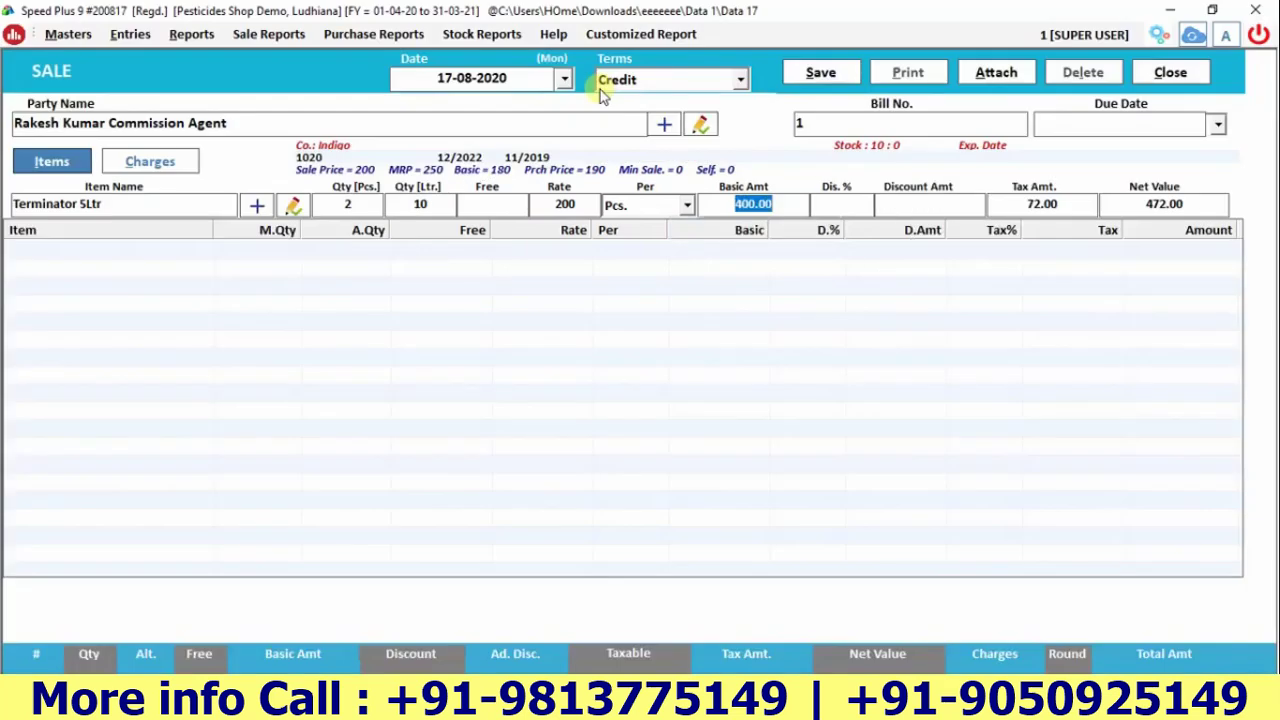
Add the Terminator 5Ltr line to the bill without any discount and save the sale entry.
{"action": "key", "text": "Return"}
{"action": "key", "text": "Return"}
{"action": "key", "text": "Return"}
{"action": "key", "text": "Return"}
{"action": "key", "text": "Return"}
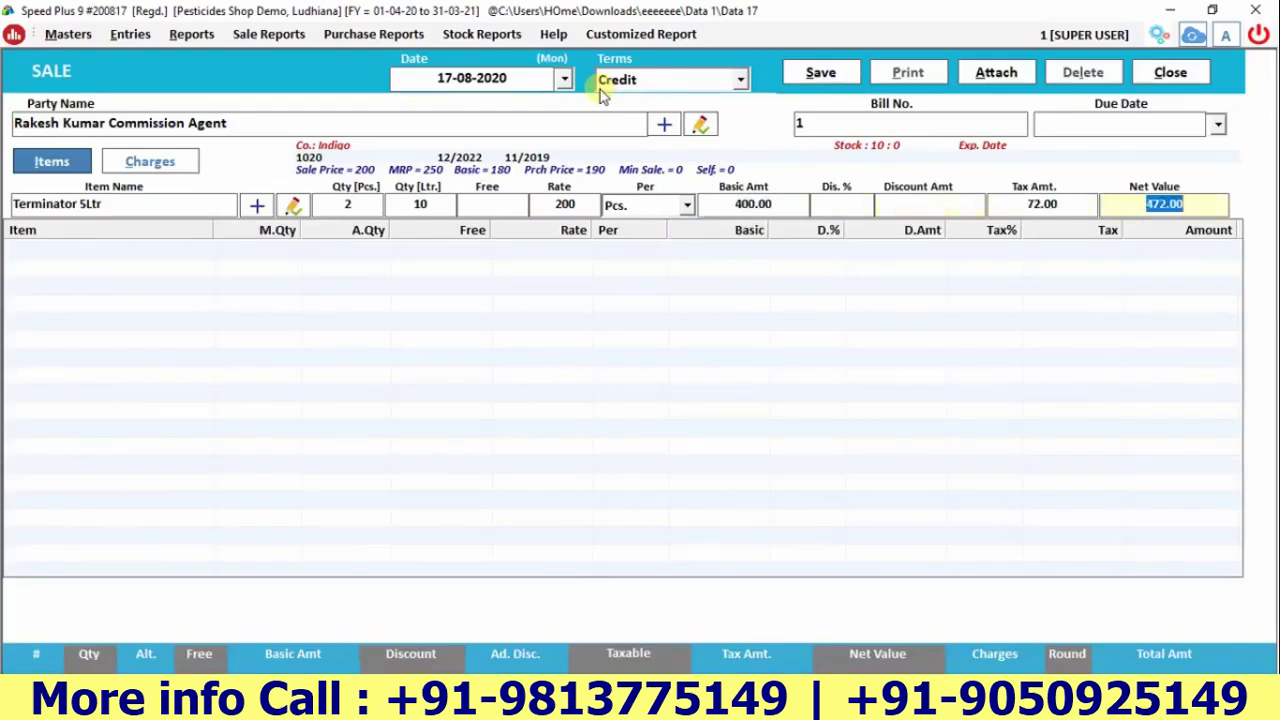
{"action": "left_click", "coordinate": [825, 72]}
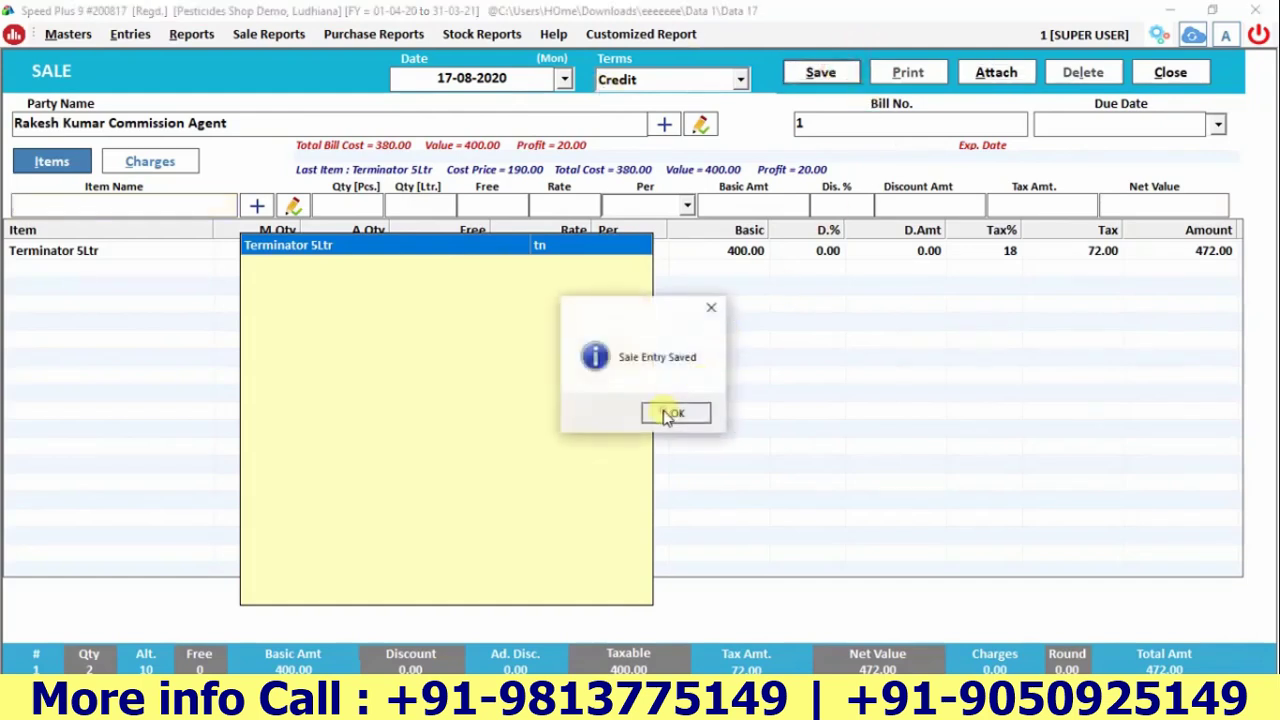
{"action": "left_click", "coordinate": [665, 410]}
View the commission agent's account ledger for 17-08-2020.
{"action": "left_click", "coordinate": [614, 411]}
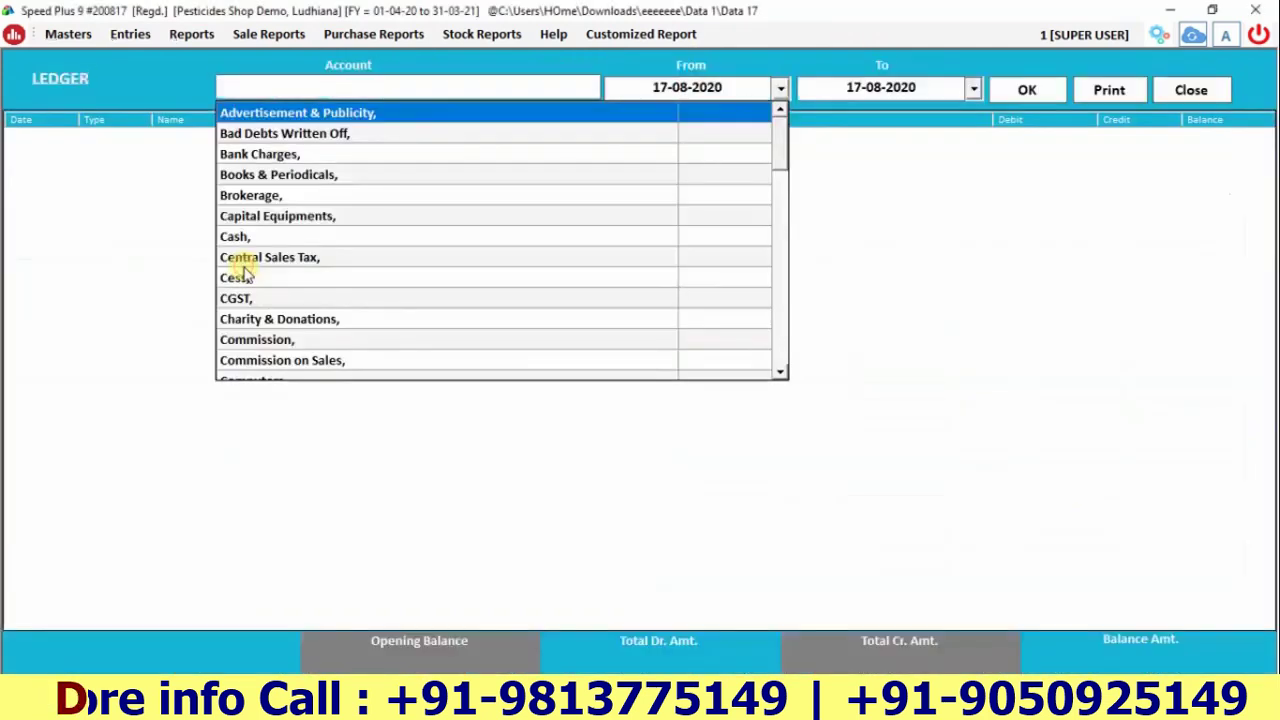
{"action": "type", "text": "RAKE"}
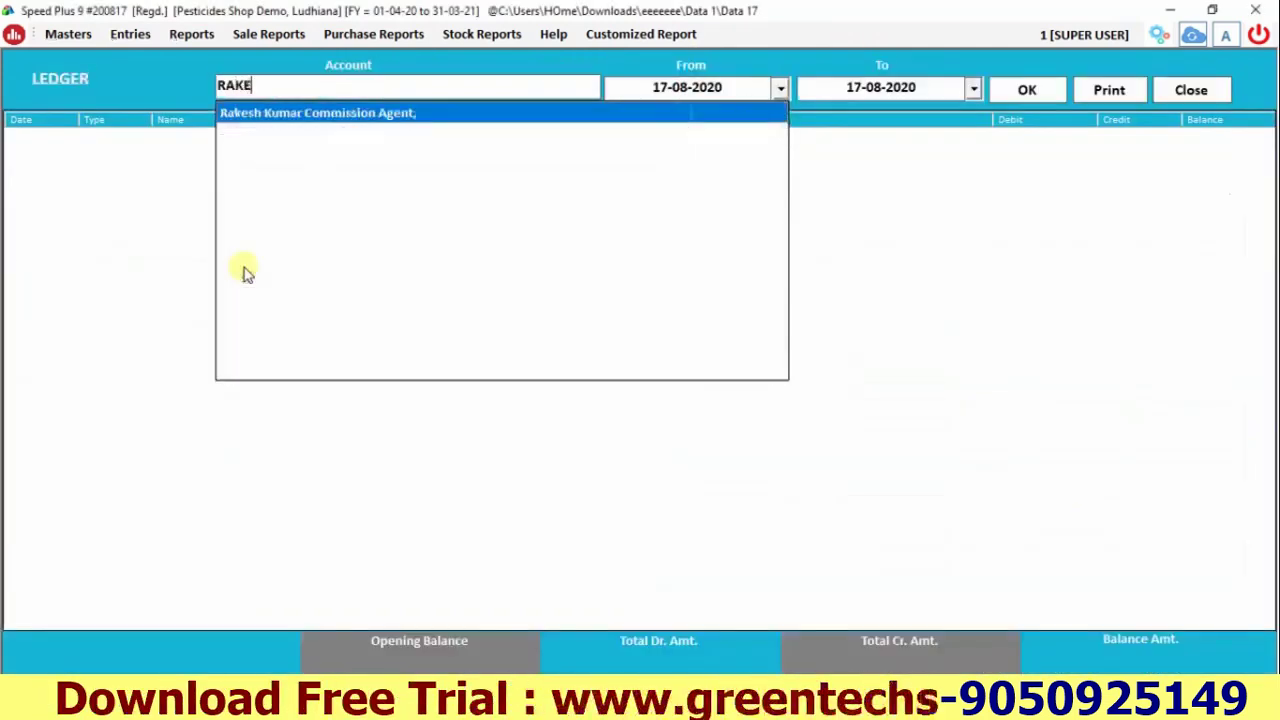
{"action": "key", "text": "Return"}
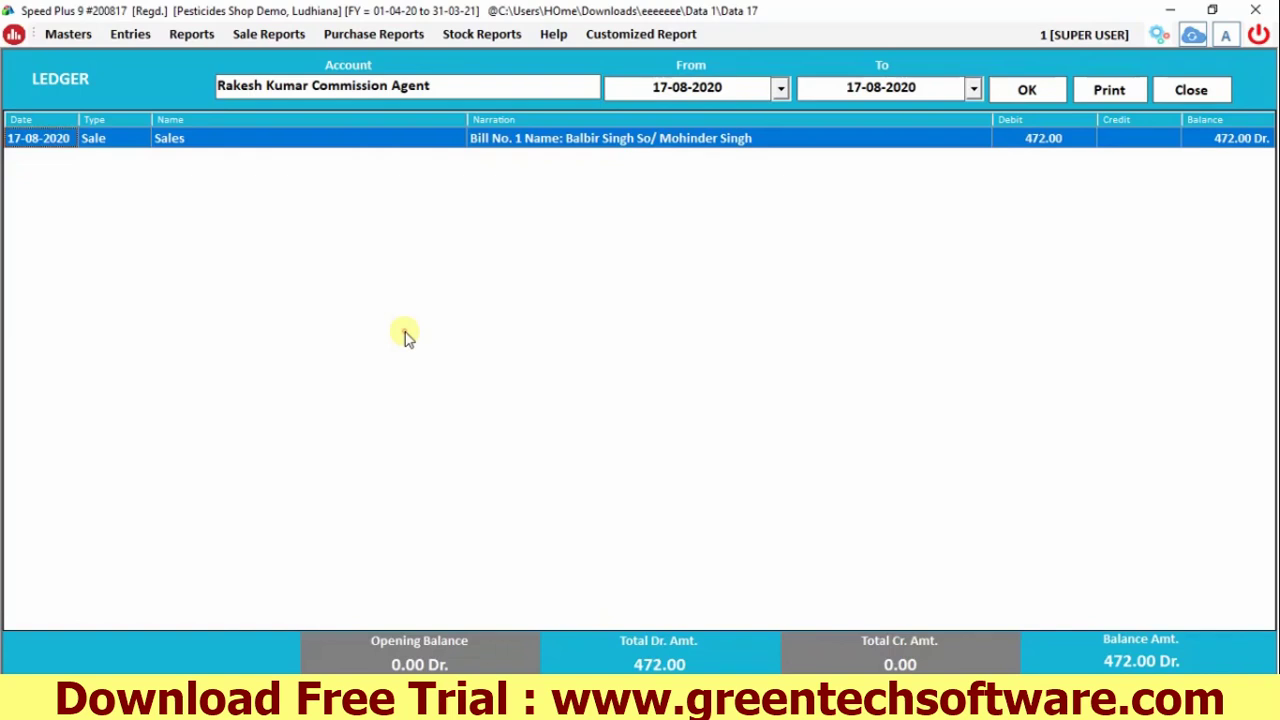
Generate the Customer Wise Rate Difference Sale Report for the commission agent's account, dated 17-08-2020.
{"action": "left_click", "coordinate": [204, 40]}
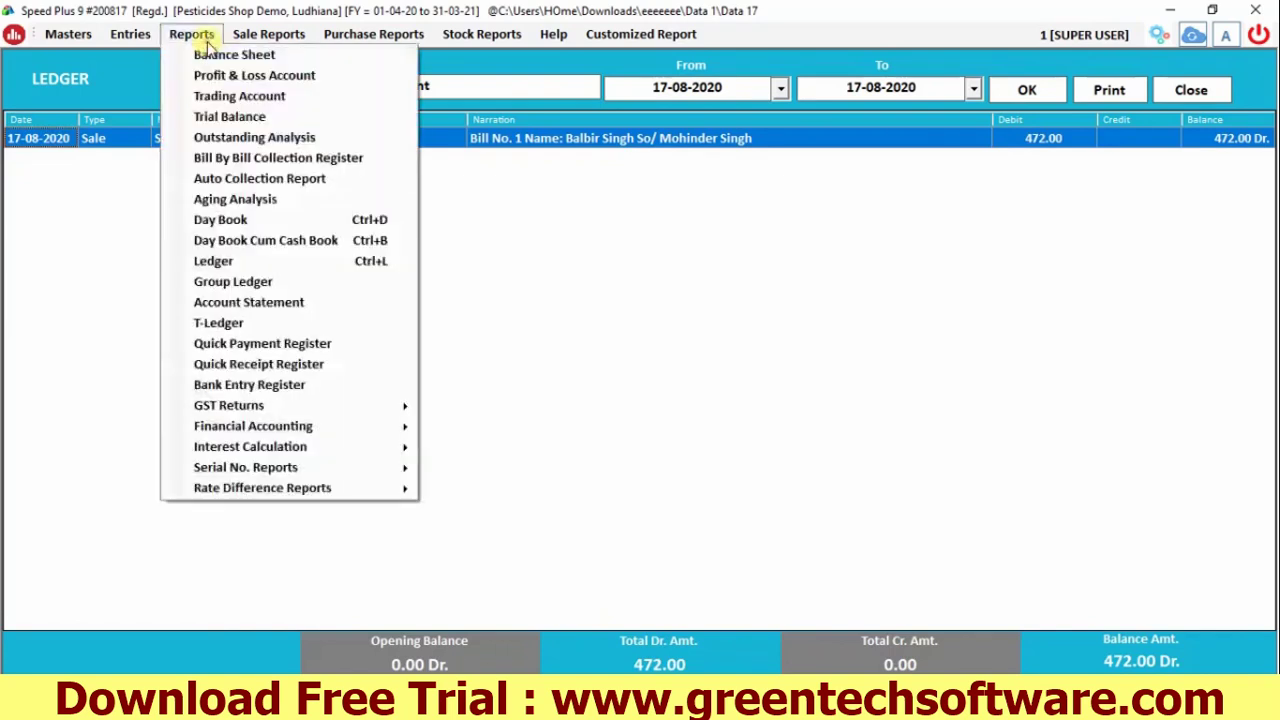
{"action": "mouse_move", "coordinate": [315, 500]}
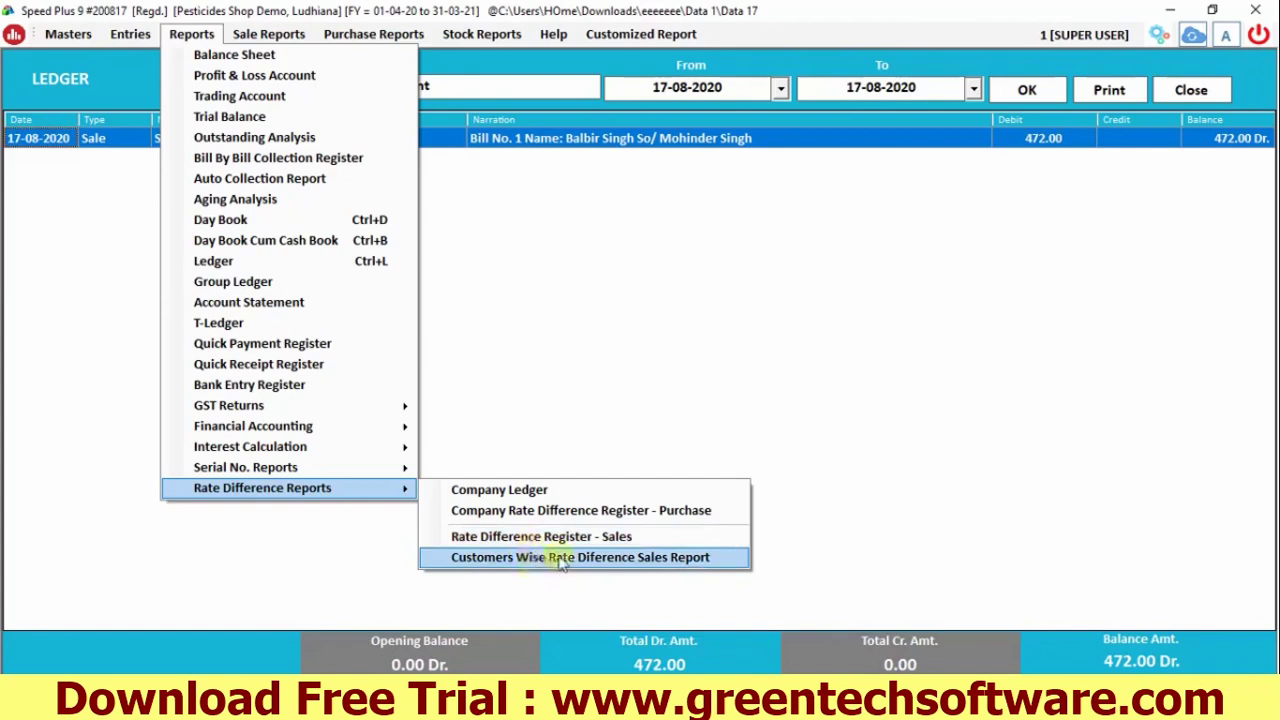
{"action": "left_click", "coordinate": [677, 563]}
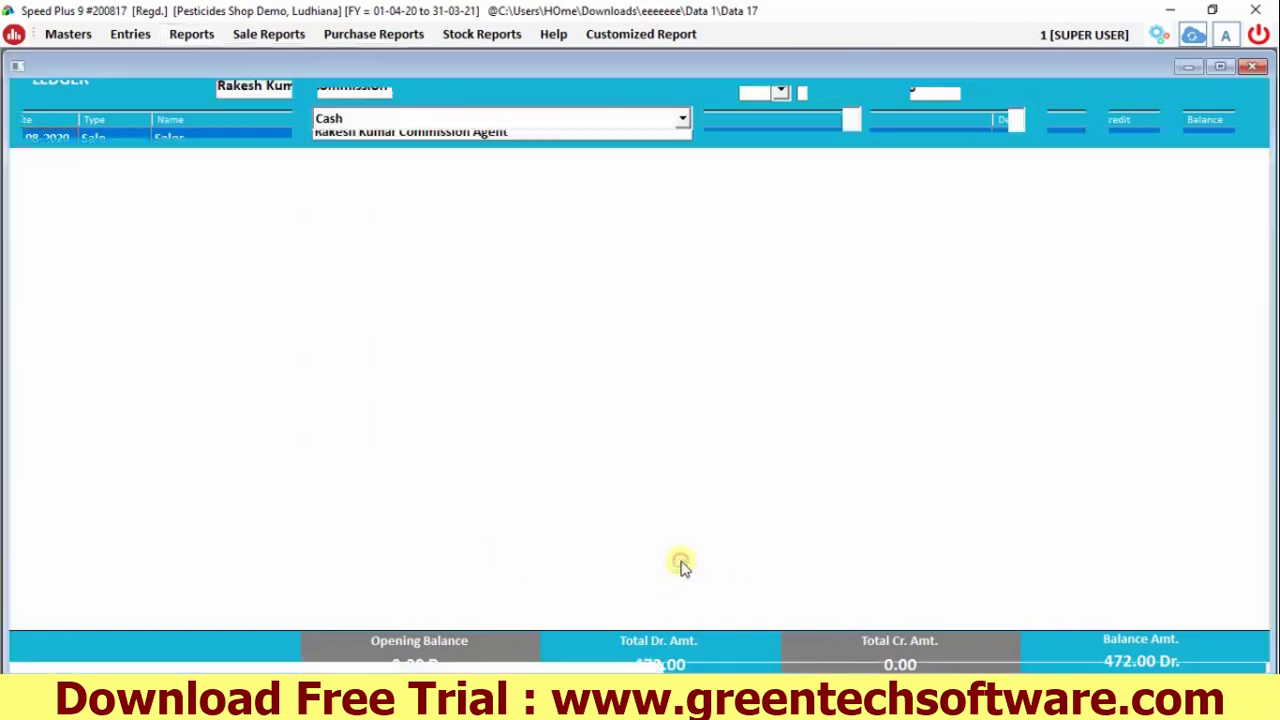
{"action": "left_click", "coordinate": [486, 176]}
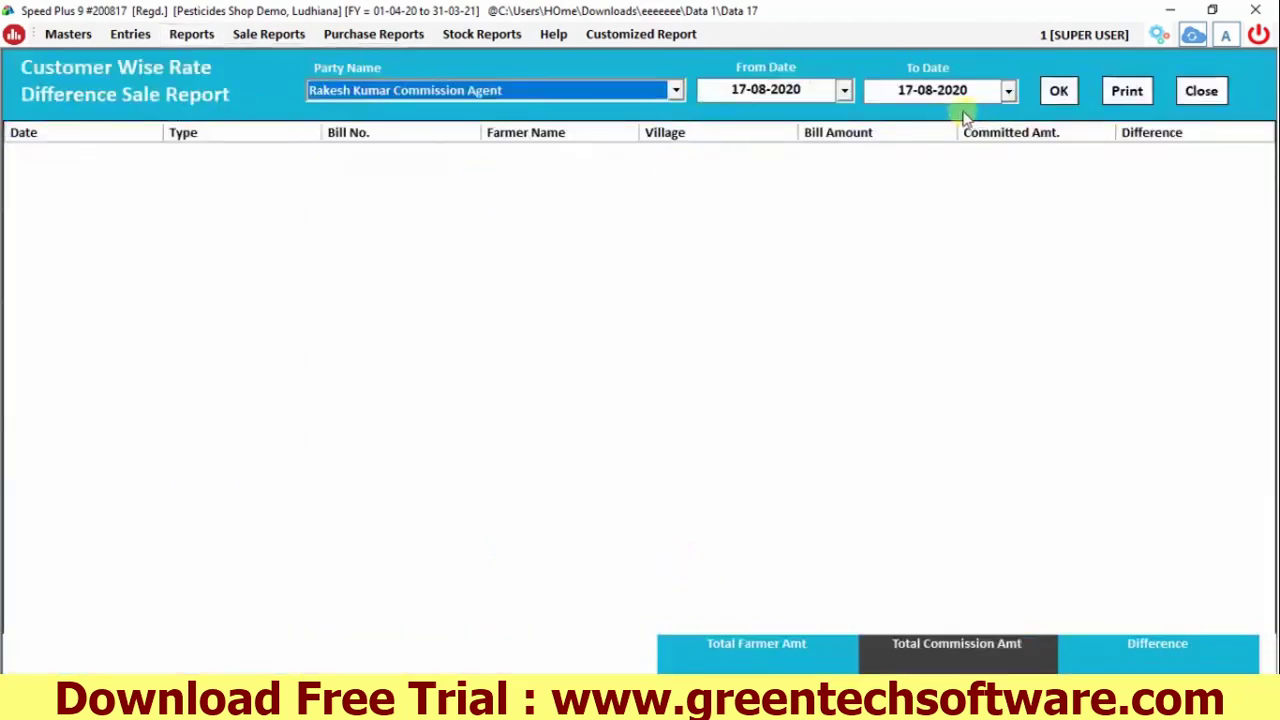
{"action": "left_click", "coordinate": [1056, 90]}
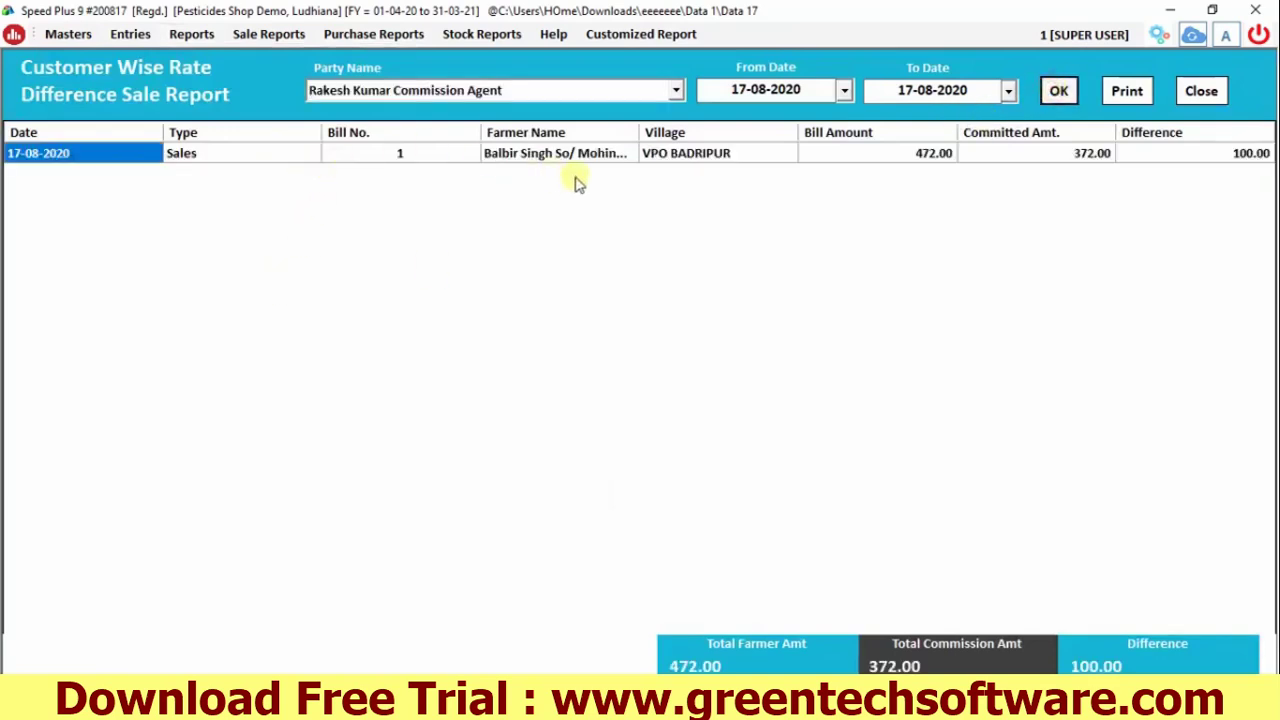
Examine the sale's bill number, farmer, village, bill amount, committed amount and difference in the customer-wise report, and close it.
{"action": "left_click", "coordinate": [445, 160]}
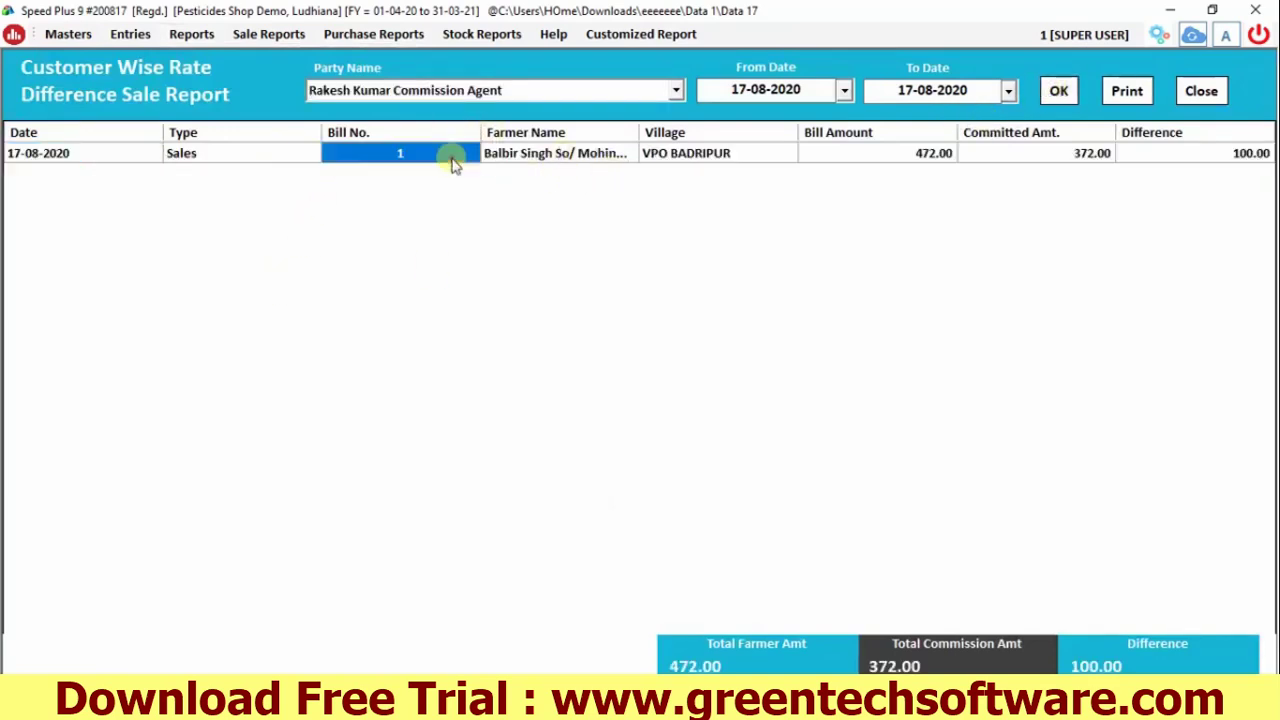
{"action": "left_click", "coordinate": [548, 163]}
{"action": "left_click", "coordinate": [692, 160]}
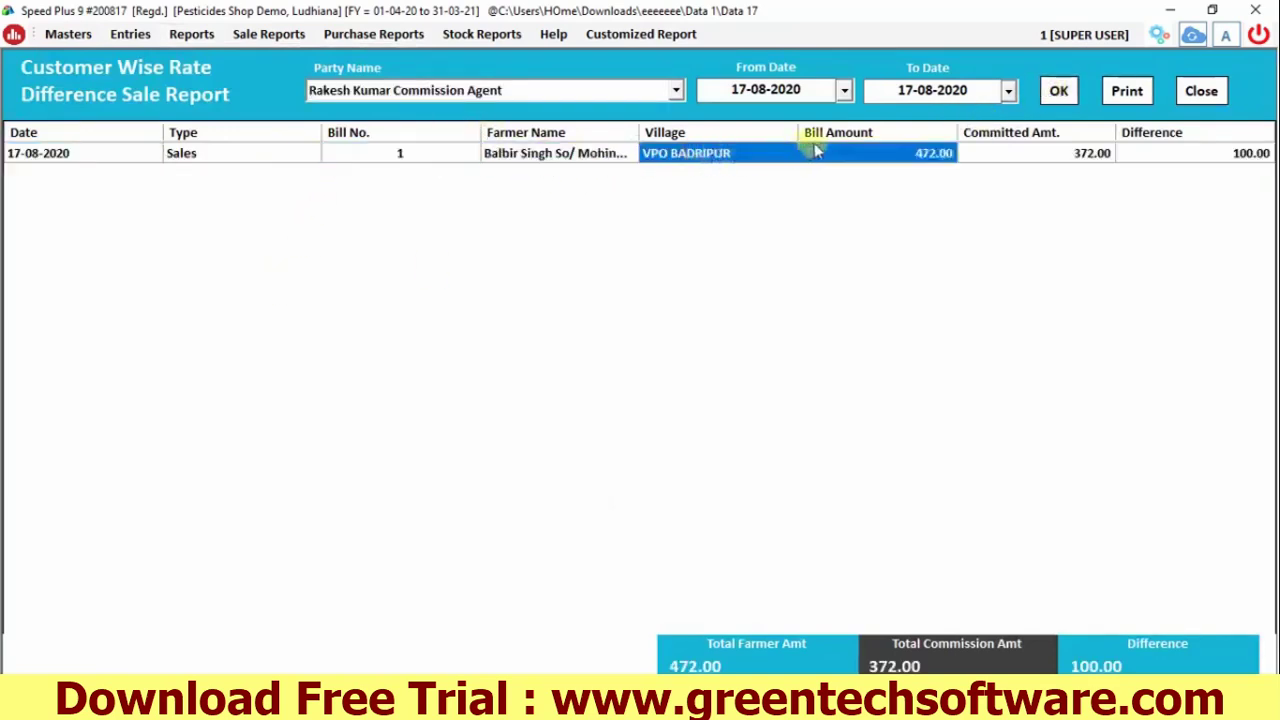
{"action": "left_click", "coordinate": [868, 157]}
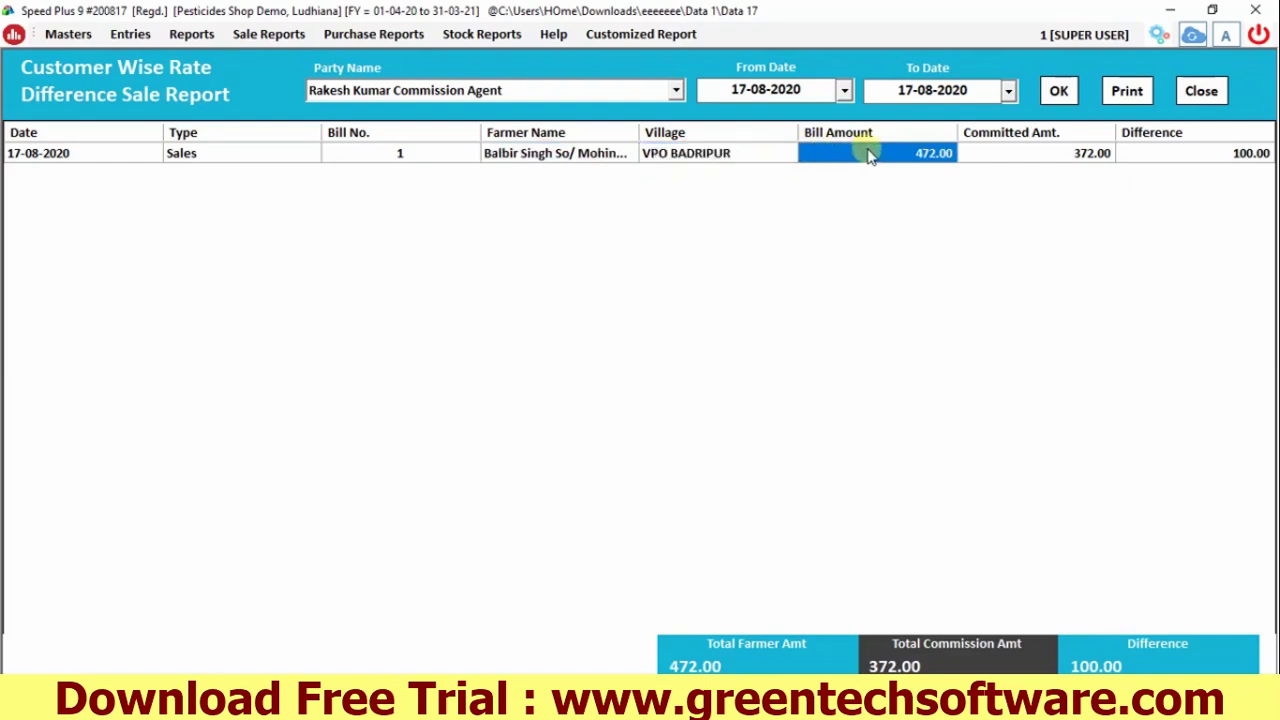
{"action": "left_click", "coordinate": [1052, 155]}
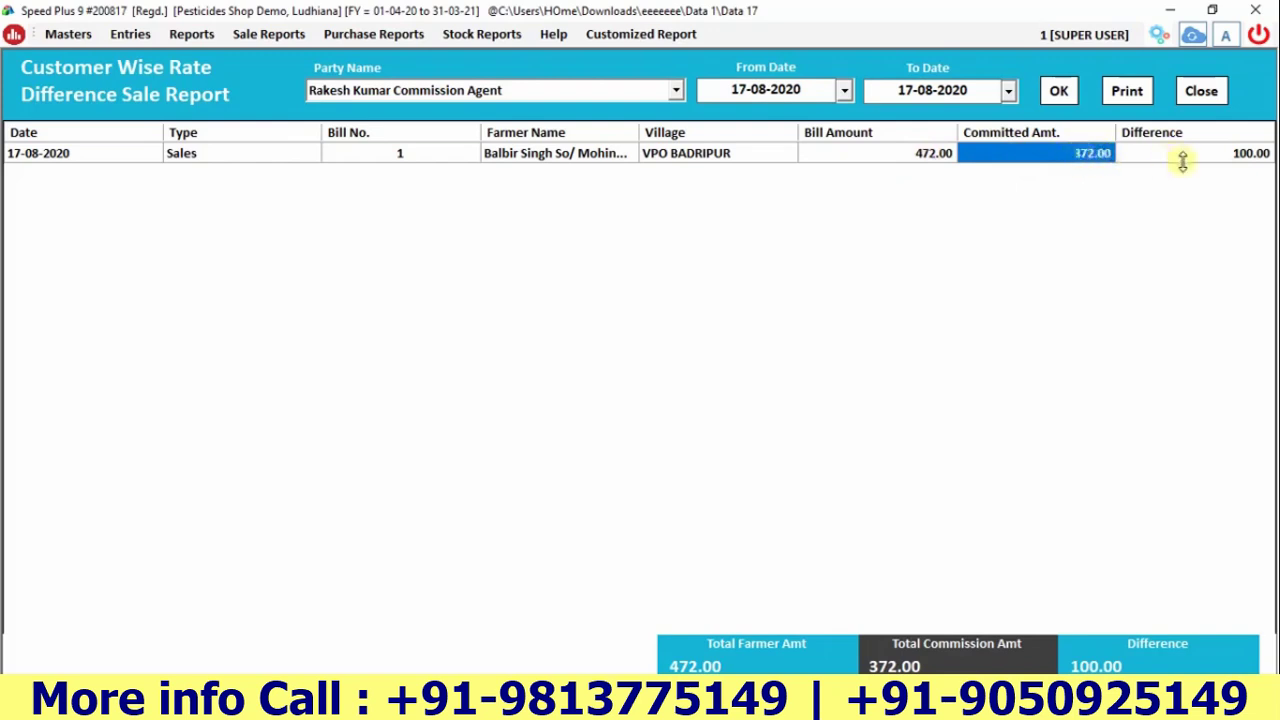
{"action": "left_click", "coordinate": [1263, 153]}
{"action": "left_click_drag", "start_coordinate": [1263, 153], "coordinate": [100, 154]}
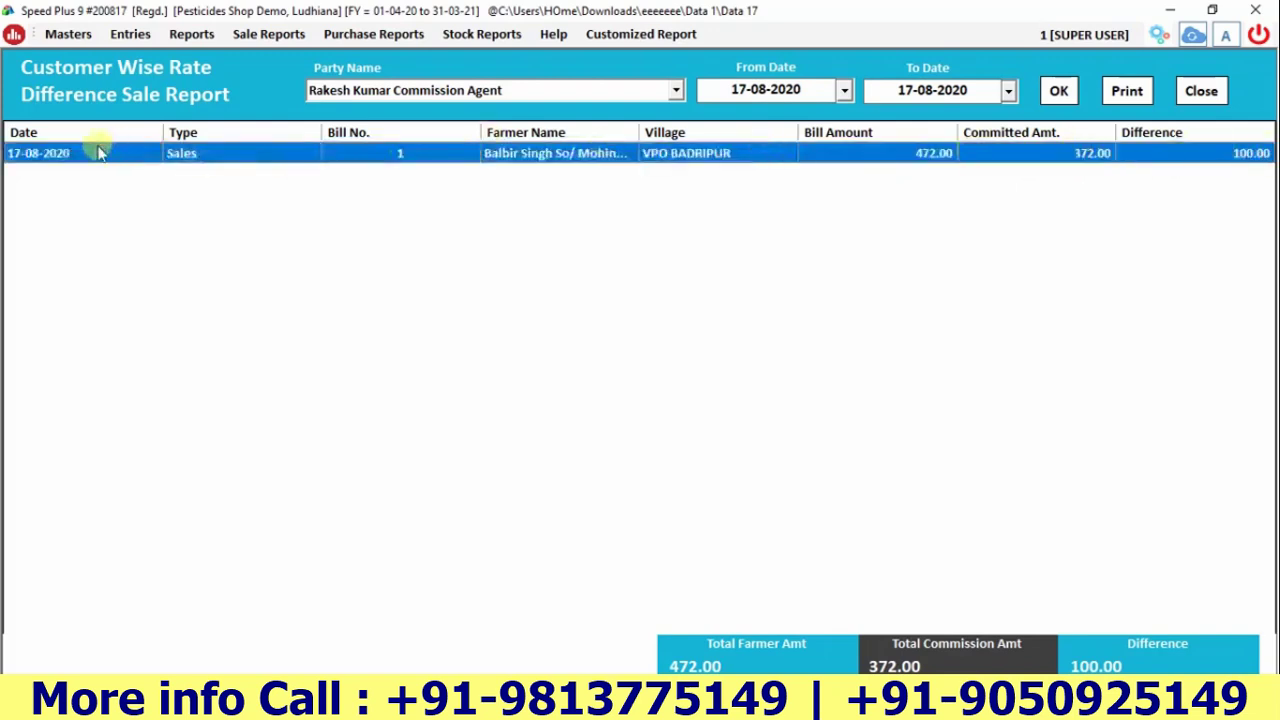
{"action": "left_click", "coordinate": [1180, 90]}
Review all columns of the sales Rate Difference Register for 17-08-2020, including committed price and difference, and close it.
{"action": "left_click", "coordinate": [191, 33]}
{"action": "mouse_move", "coordinate": [251, 488]}
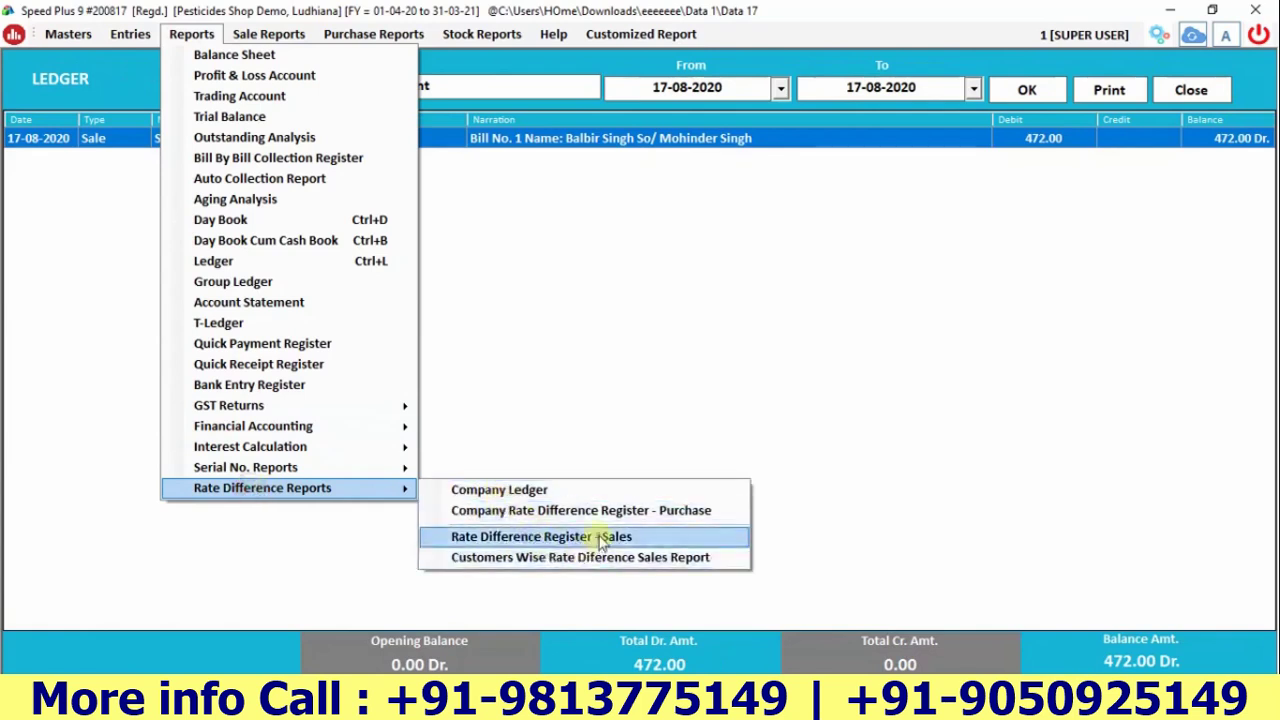
{"action": "left_click", "coordinate": [635, 537]}
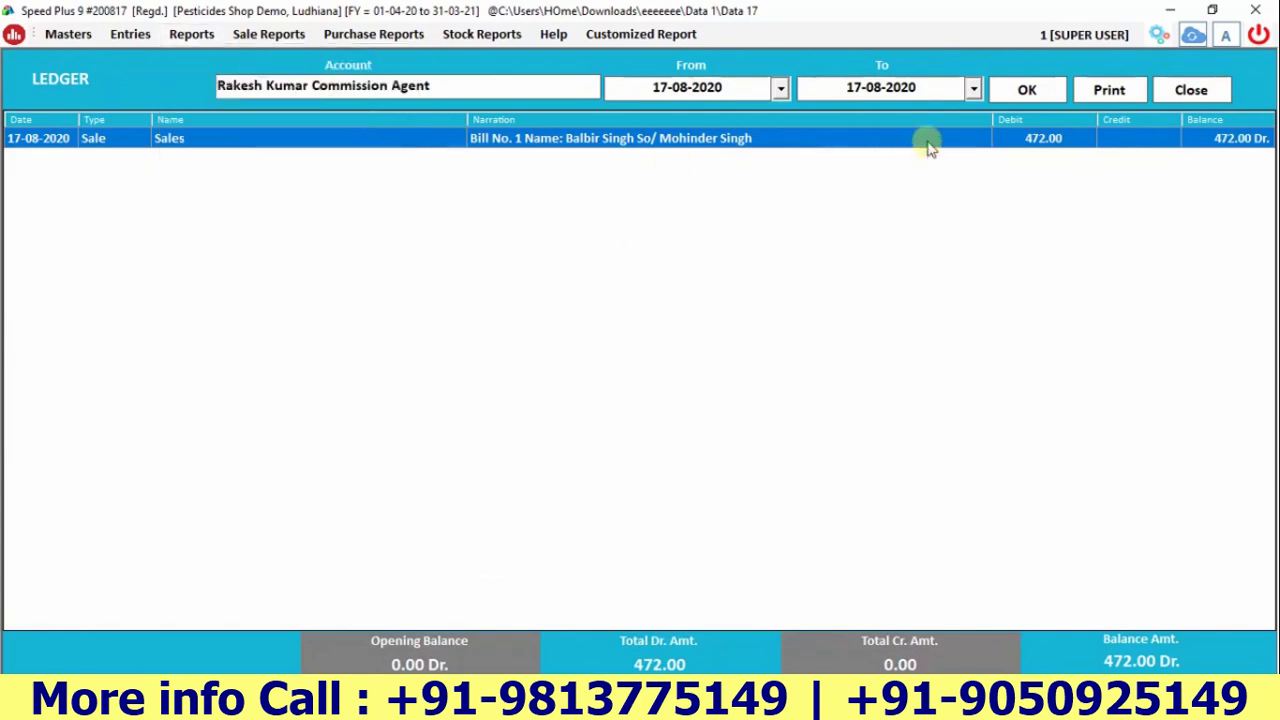
{"action": "left_click", "coordinate": [728, 89]}
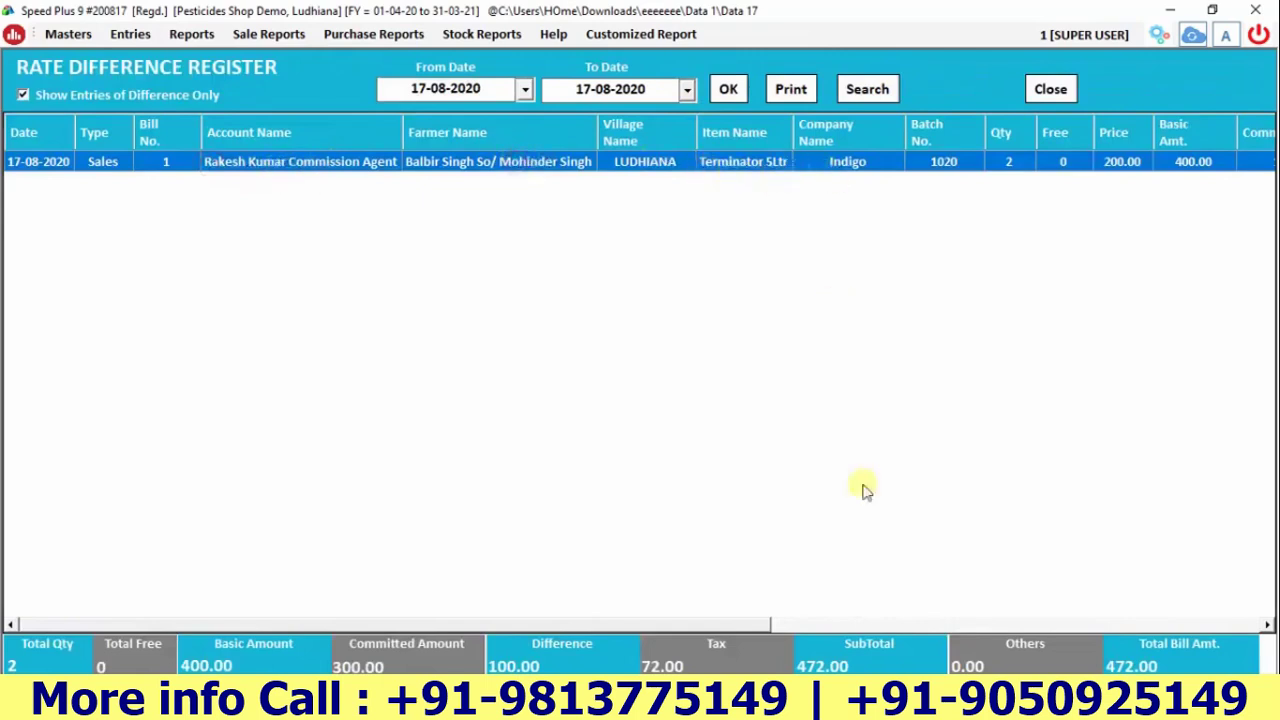
{"action": "left_click", "coordinate": [838, 625]}
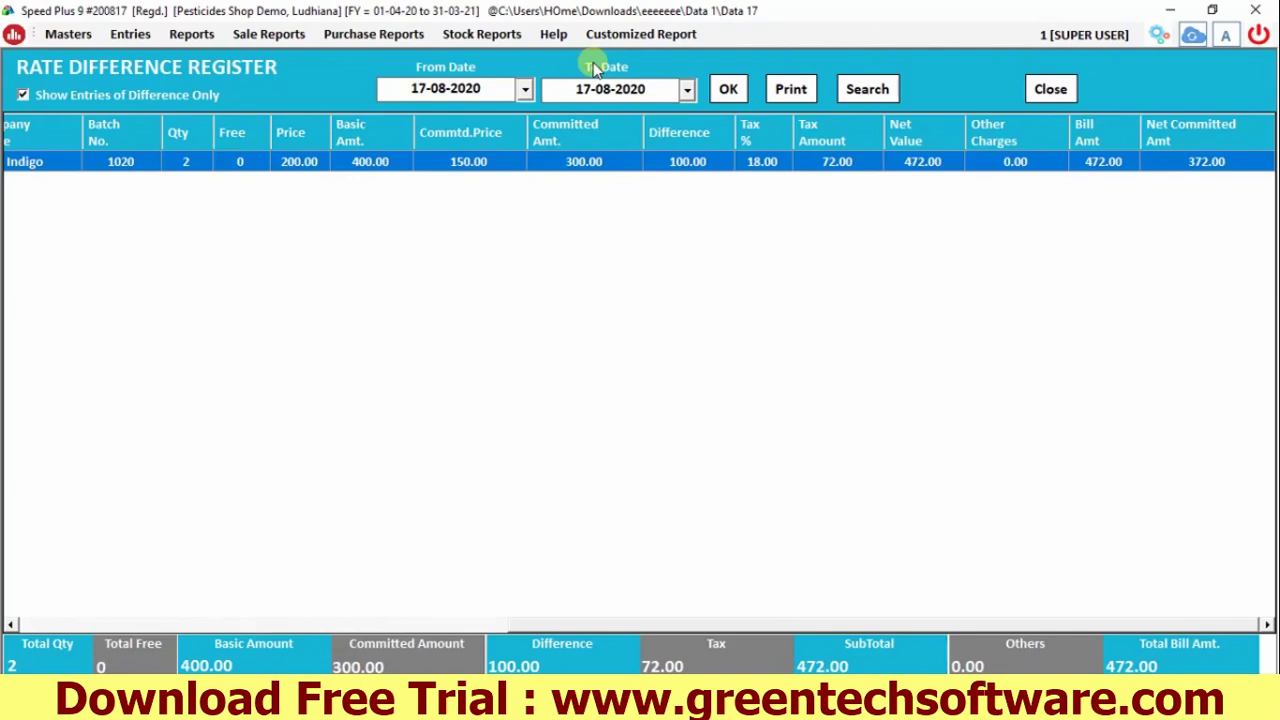
{"action": "left_click", "coordinate": [1048, 90]}
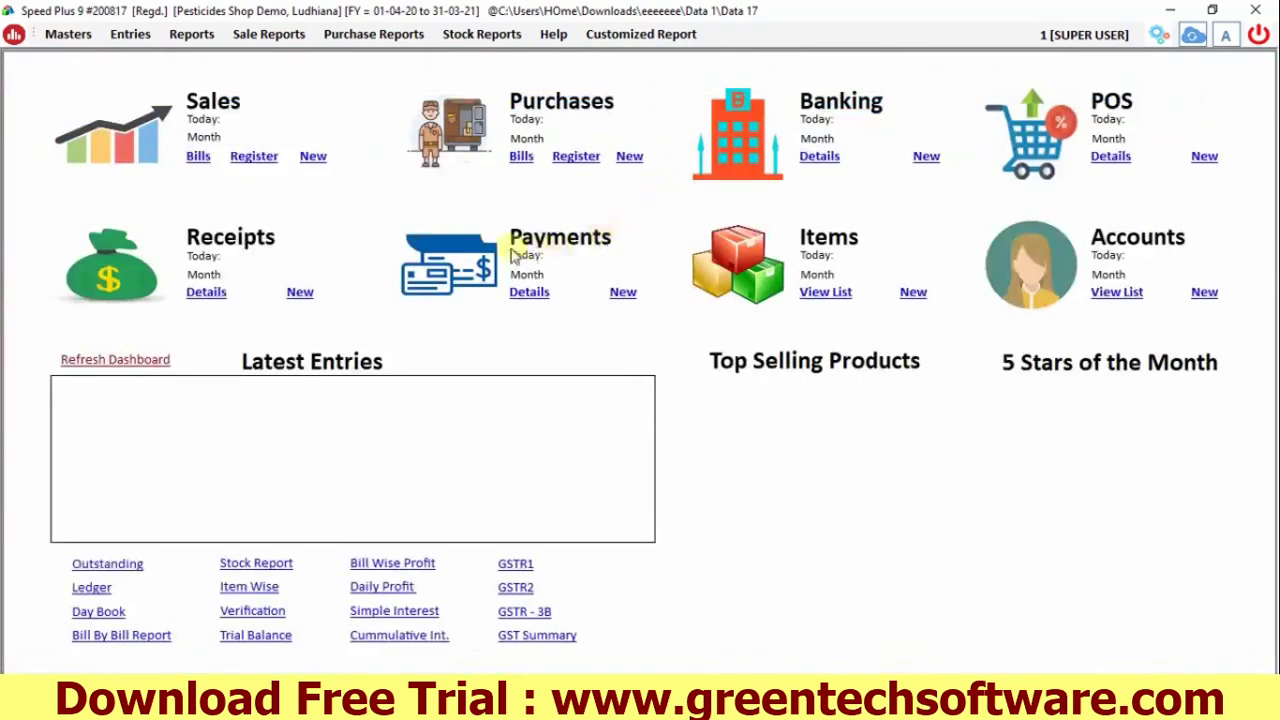
View the Day Book entries for 17-08-2020 and close the report.
{"action": "left_click", "coordinate": [191, 34]}
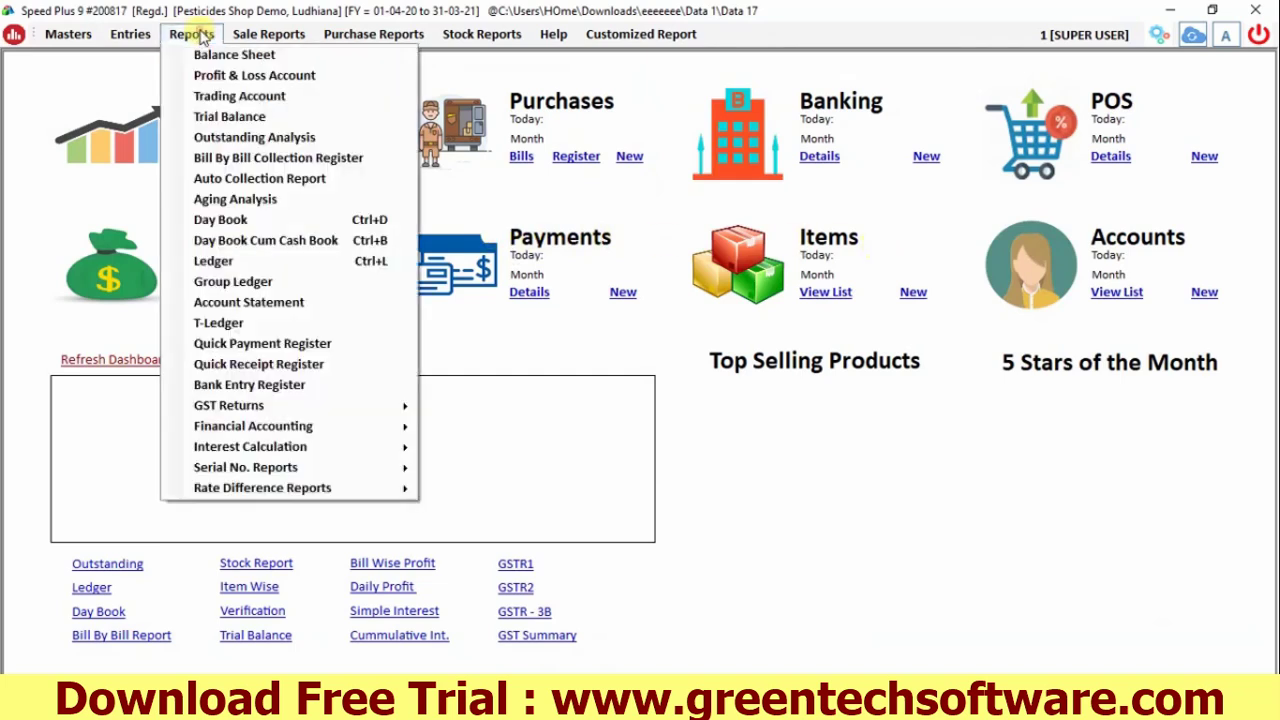
{"action": "left_click", "coordinate": [323, 218]}
{"action": "left_click", "coordinate": [810, 86]}
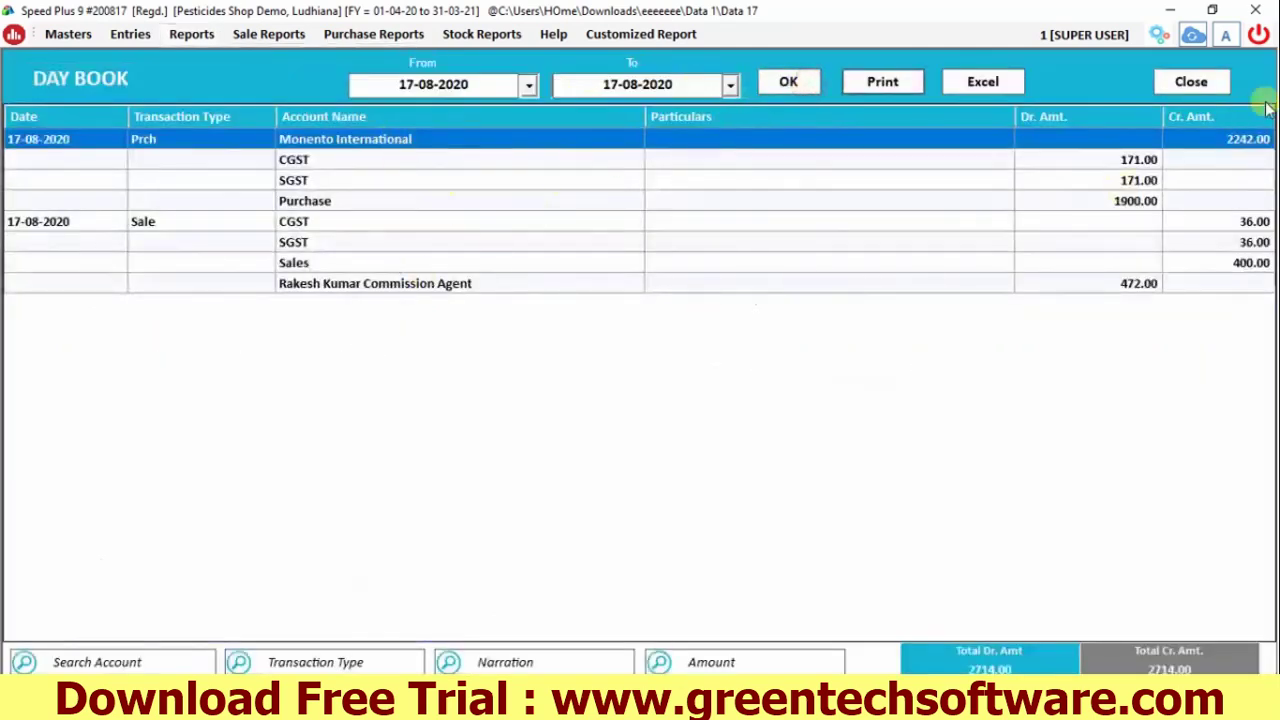
{"action": "left_click", "coordinate": [1195, 82]}
Look at the B2C-Small report among the GST return reports.
{"action": "left_click", "coordinate": [191, 35]}
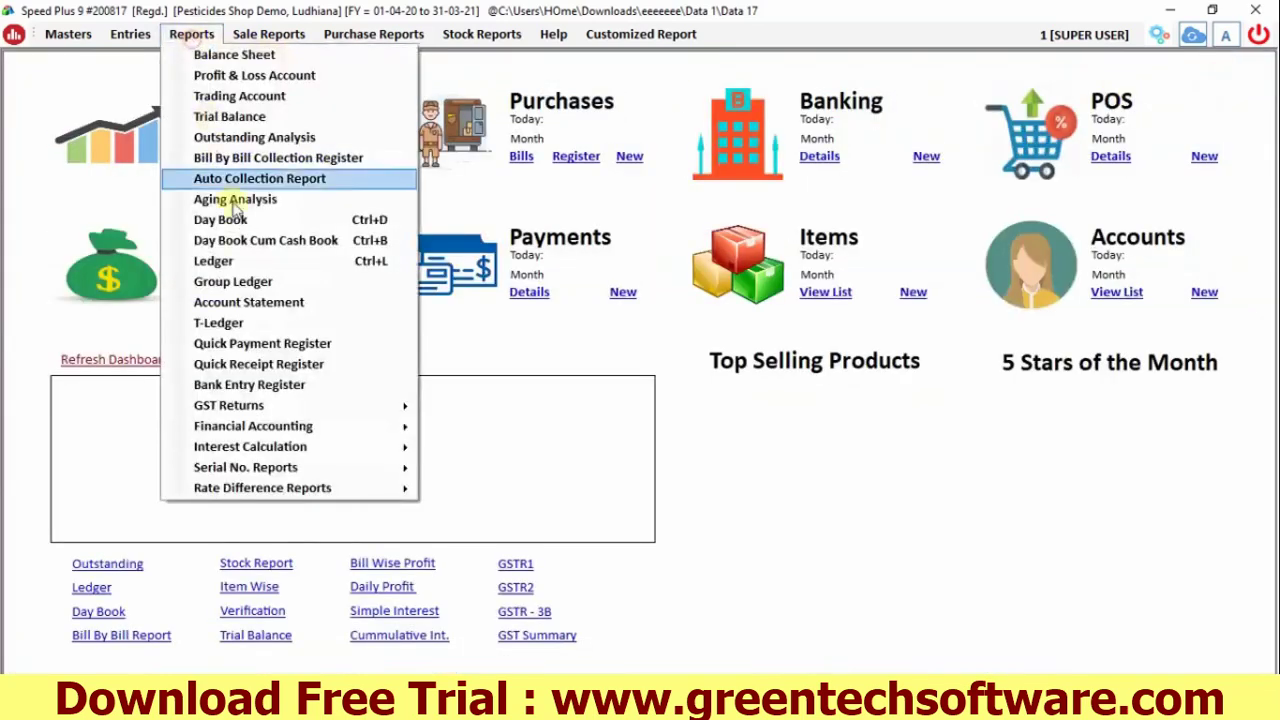
{"action": "mouse_move", "coordinate": [325, 405]}
{"action": "left_click", "coordinate": [529, 410]}
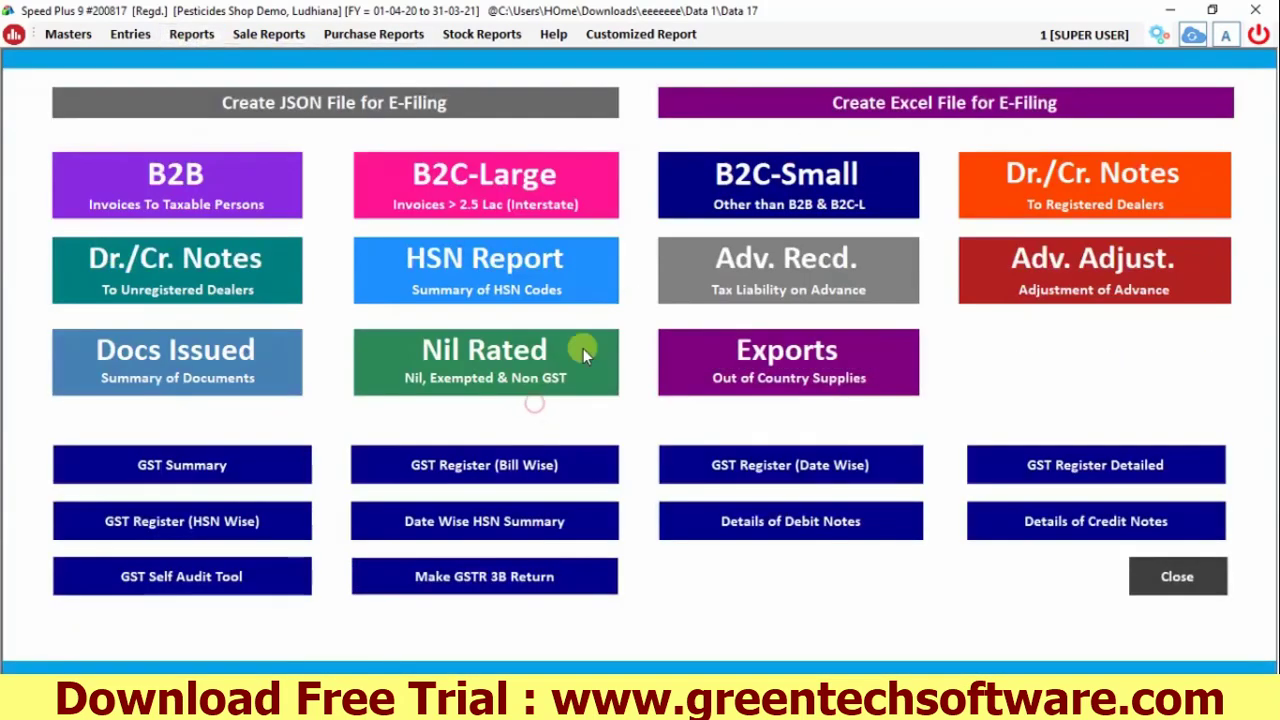
{"action": "left_click", "coordinate": [737, 171]}
{"action": "key", "text": "Escape"}
Generate the Sale Register for 17-08-2020 and close it.
{"action": "left_click", "coordinate": [268, 34]}
{"action": "left_click", "coordinate": [268, 38]}
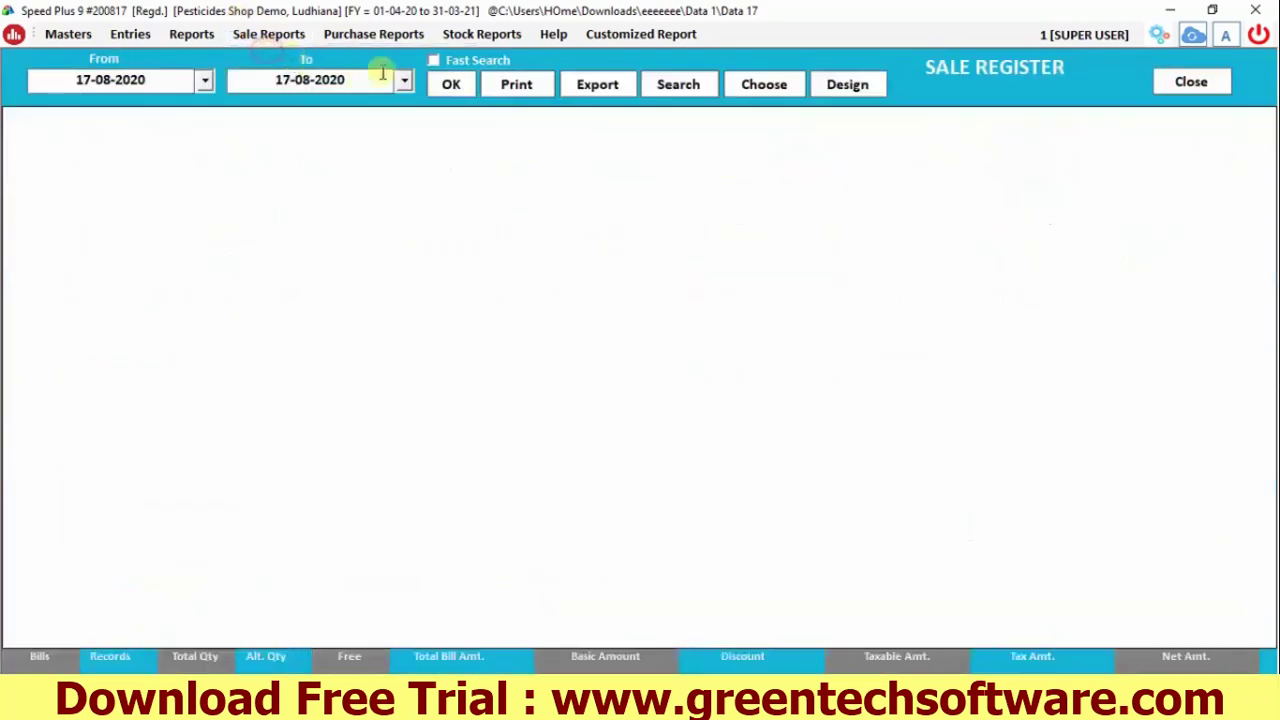
{"action": "left_click", "coordinate": [451, 84]}
{"action": "key", "text": "Escape"}
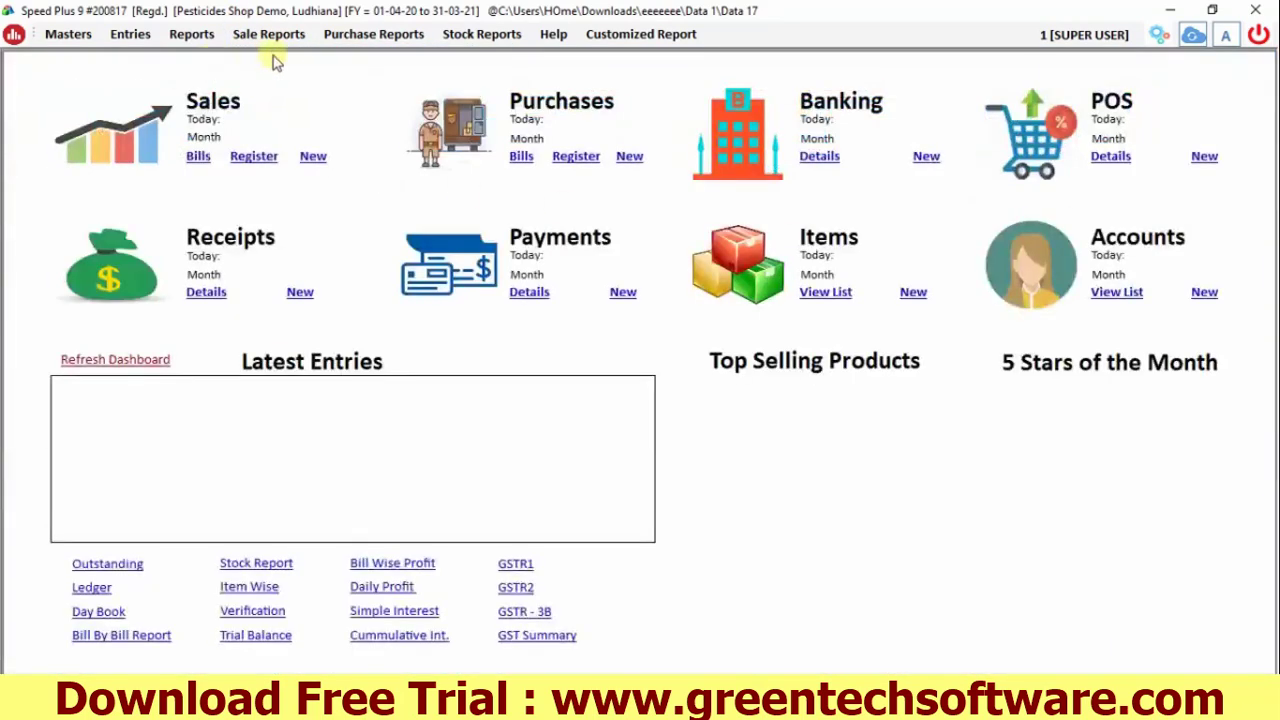
Generate the item-wise sale summary and the stock report, both for 17-08-2020.
{"action": "left_click", "coordinate": [268, 34]}
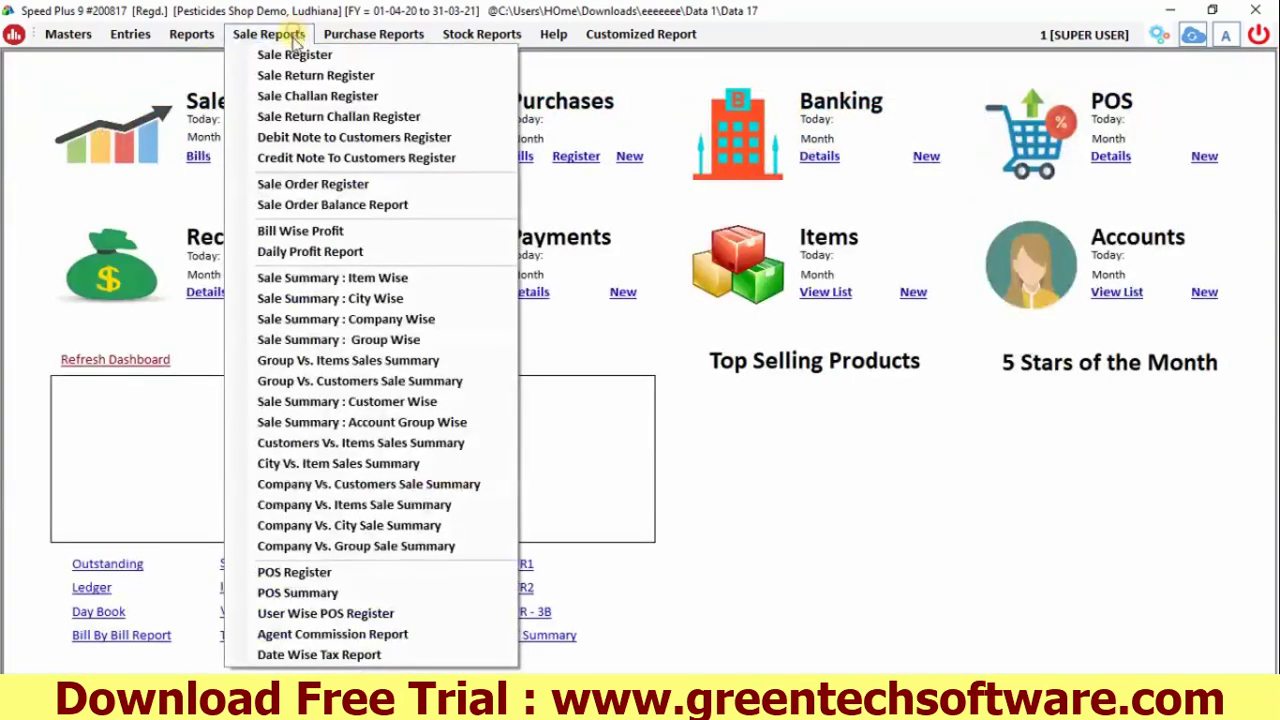
{"action": "left_click", "coordinate": [345, 280]}
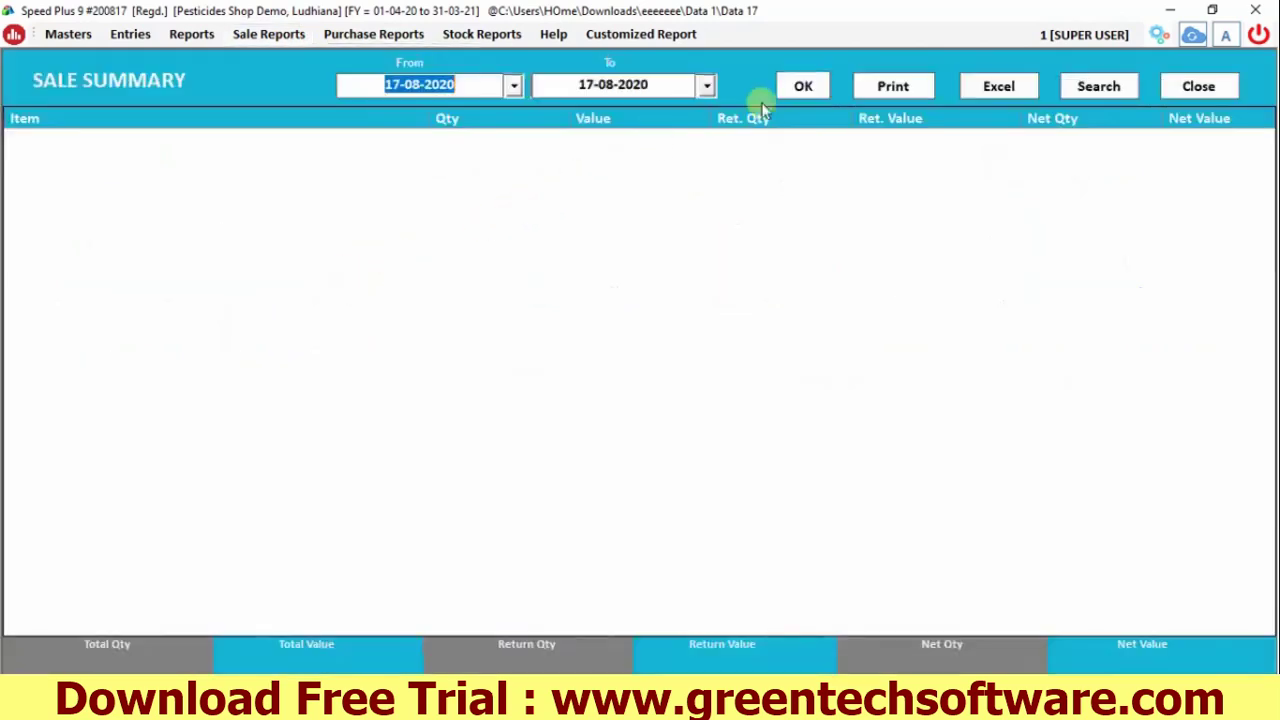
{"action": "left_click", "coordinate": [803, 86]}
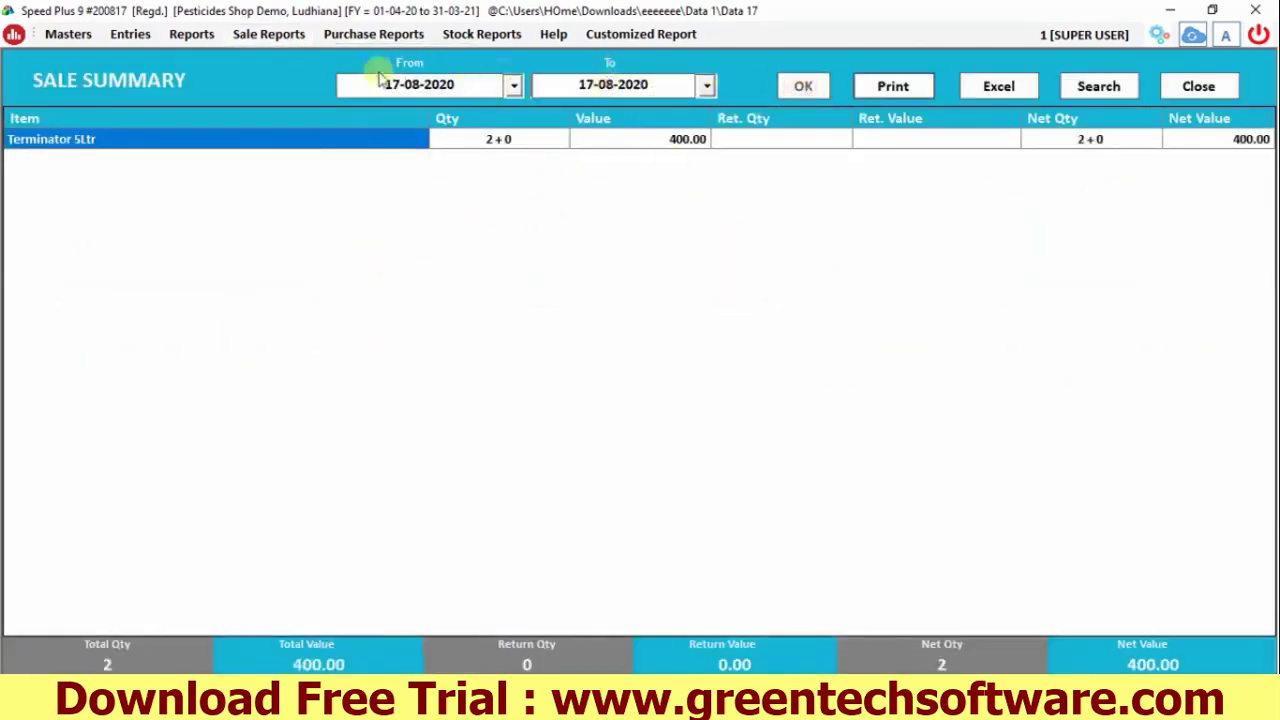
{"action": "left_click", "coordinate": [268, 34]}
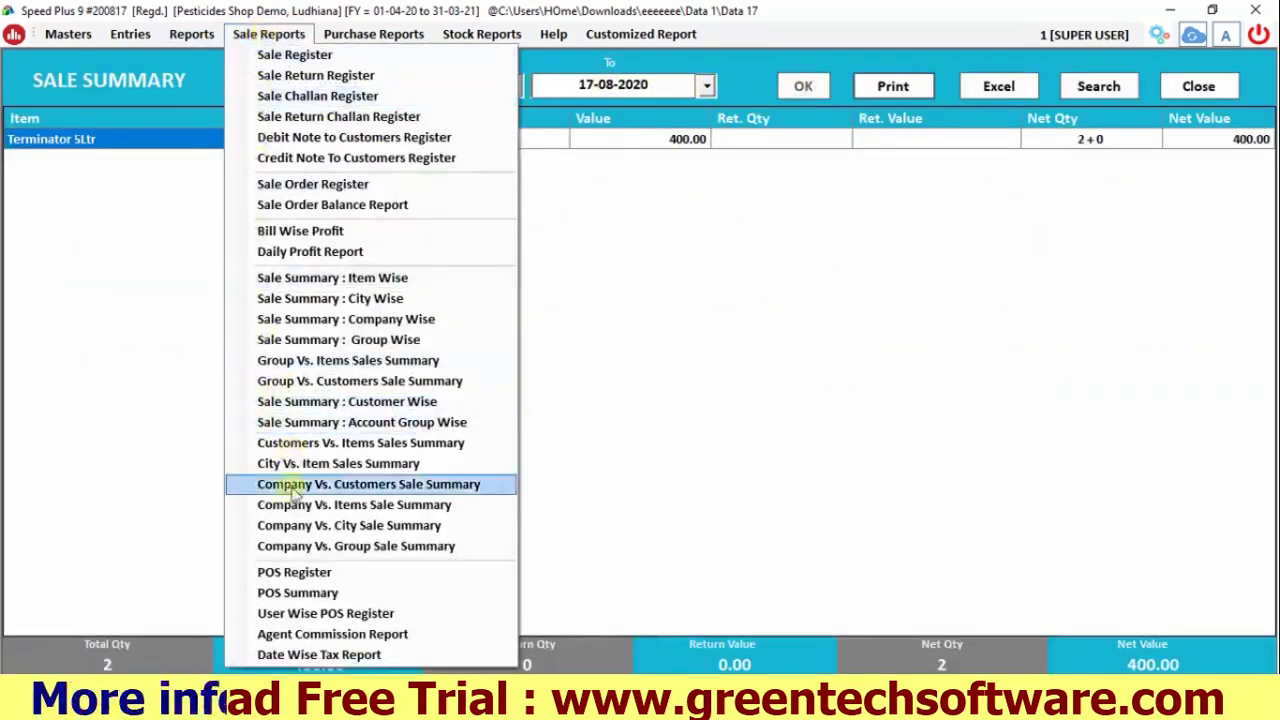
{"action": "left_click", "coordinate": [365, 44]}
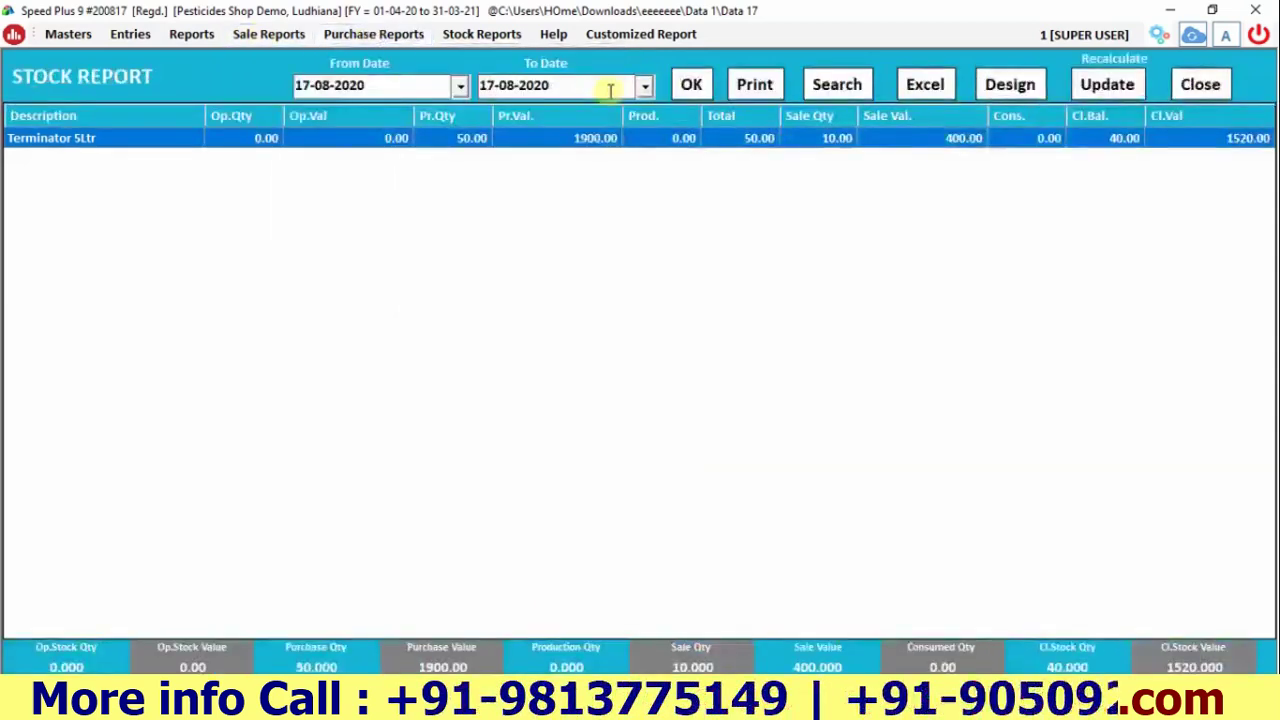